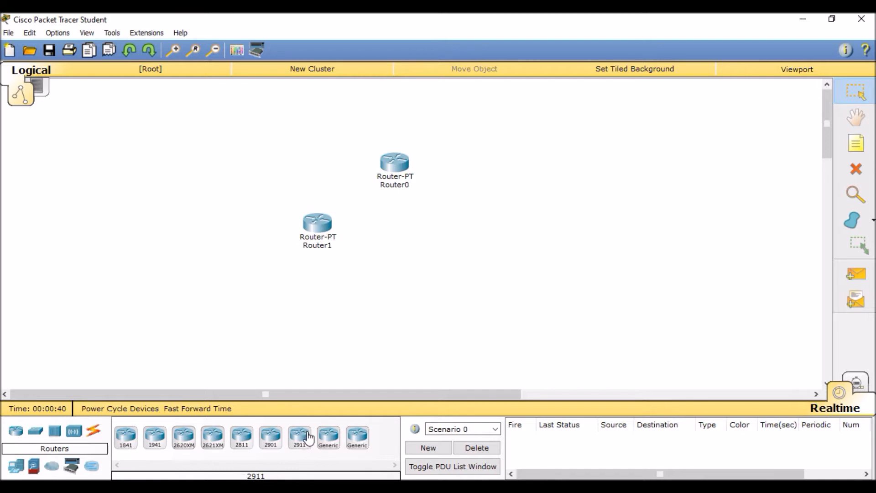
Step: Add a third generic router opposite Router1, and place one generic PC below Router1 and another below the new router
click(328, 437)
click(479, 252)
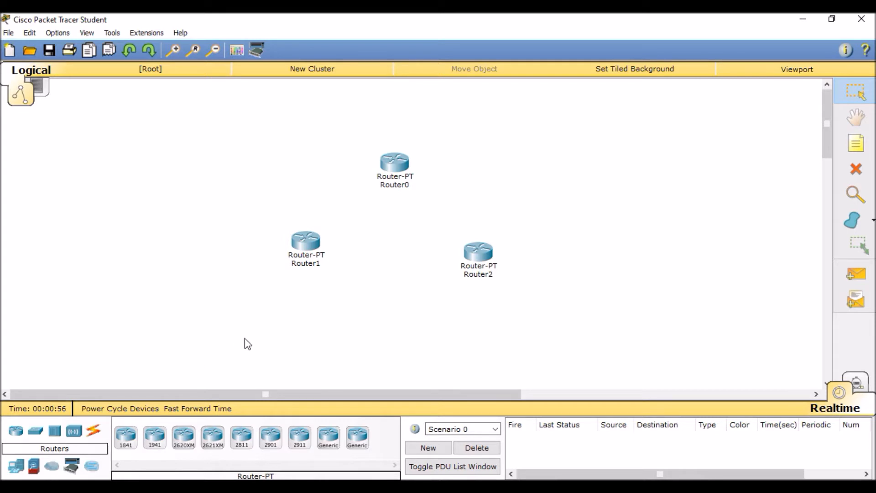
click(16, 465)
click(125, 437)
click(218, 335)
click(125, 437)
click(554, 325)
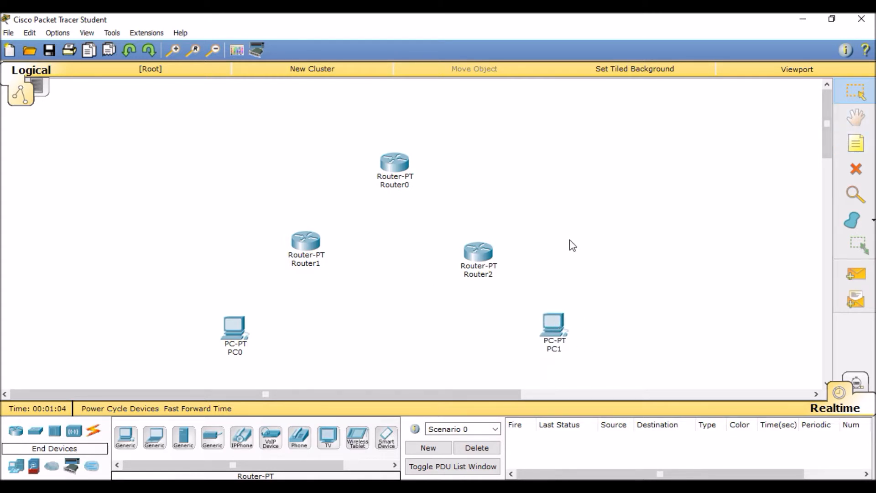
Step: Link Router1 to Router0, Router2 to Router0 and Router1 to Router2 using automatically chosen connections, forming a triangle
click(93, 430)
click(126, 437)
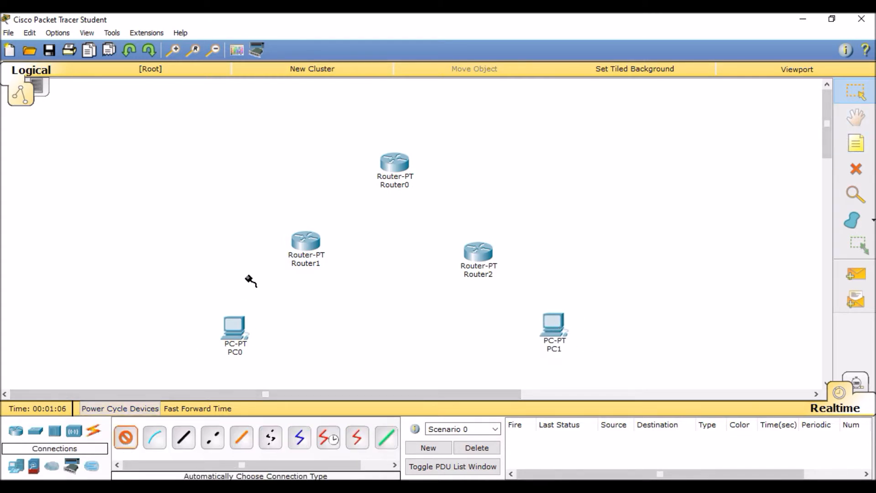
click(310, 244)
click(397, 160)
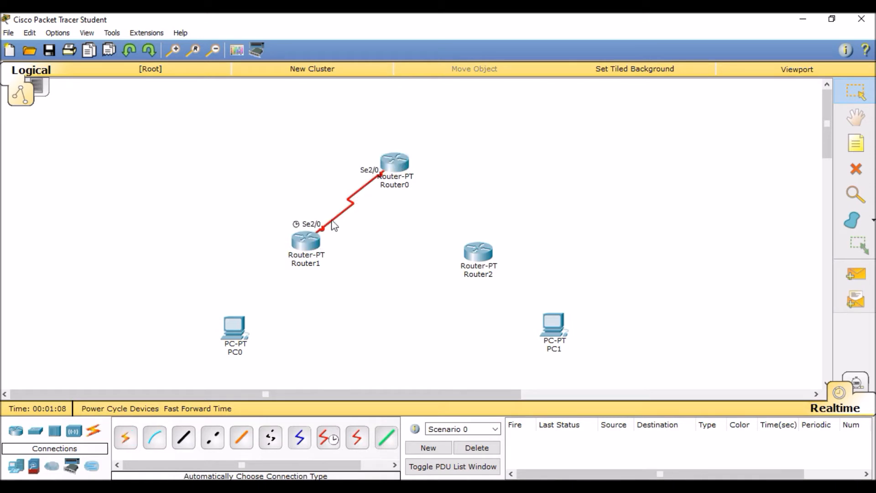
click(126, 437)
click(490, 254)
click(392, 165)
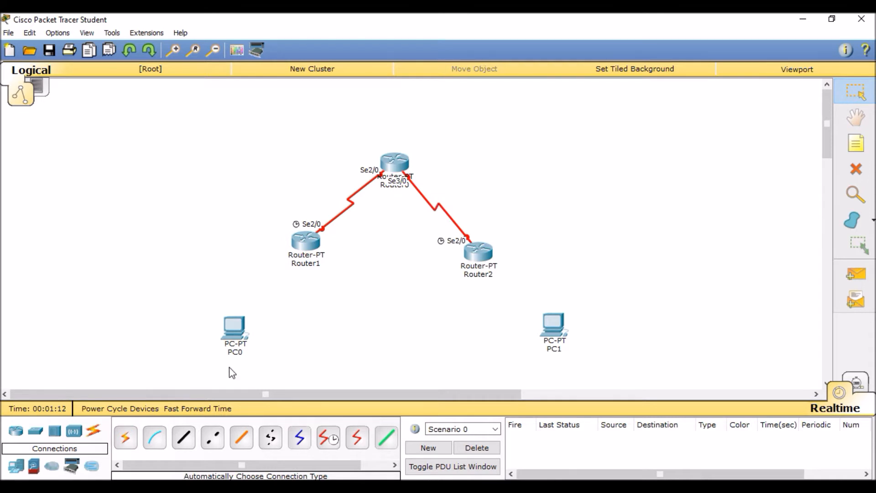
click(126, 437)
click(312, 253)
click(475, 251)
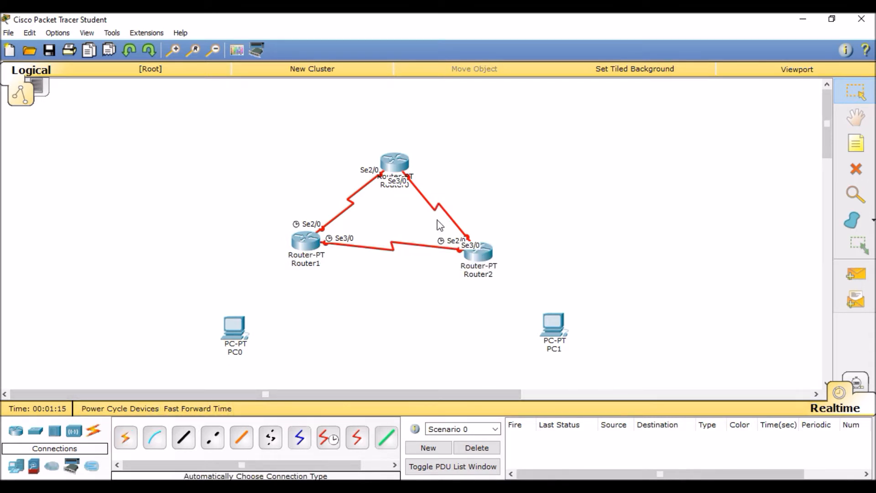
drag(309, 248, 299, 257)
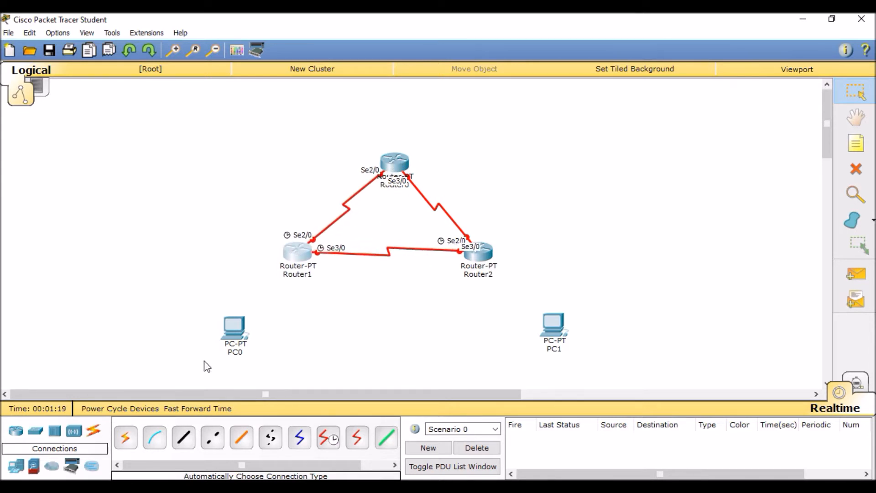
Step: Connect PC0 to Router1 and PC1 to Router2 using automatically chosen connections
click(125, 437)
click(238, 330)
click(295, 251)
click(128, 439)
click(553, 333)
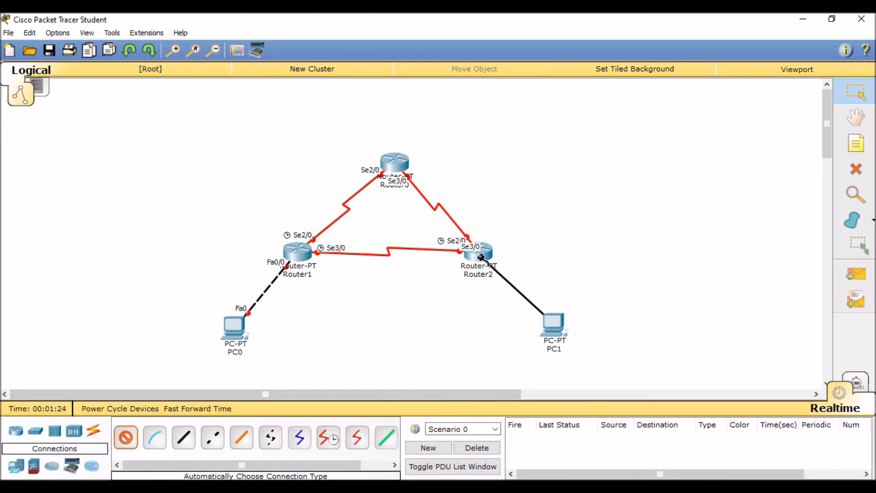
click(480, 257)
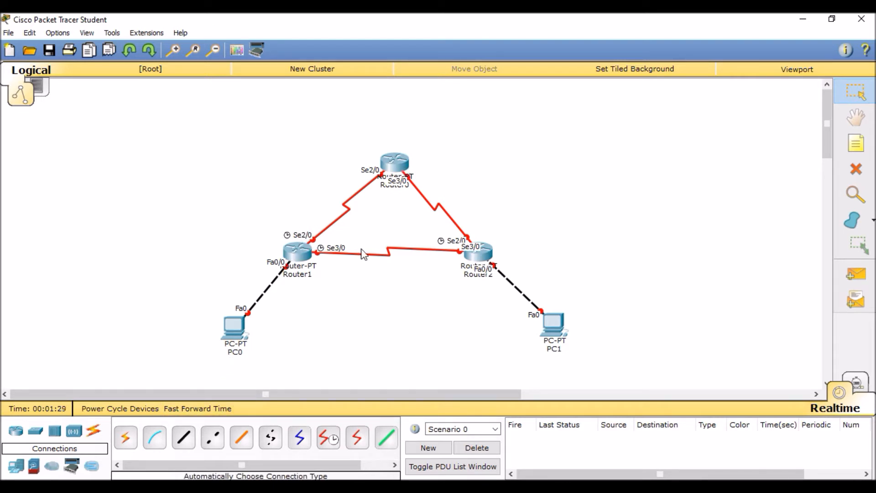
Step: Add the notes 192.168.1.10 beside Router1's Se2/0 port and 192.168.1.11 beside Router0's Se2/0 port
mouse_move(400, 163)
click(856, 143)
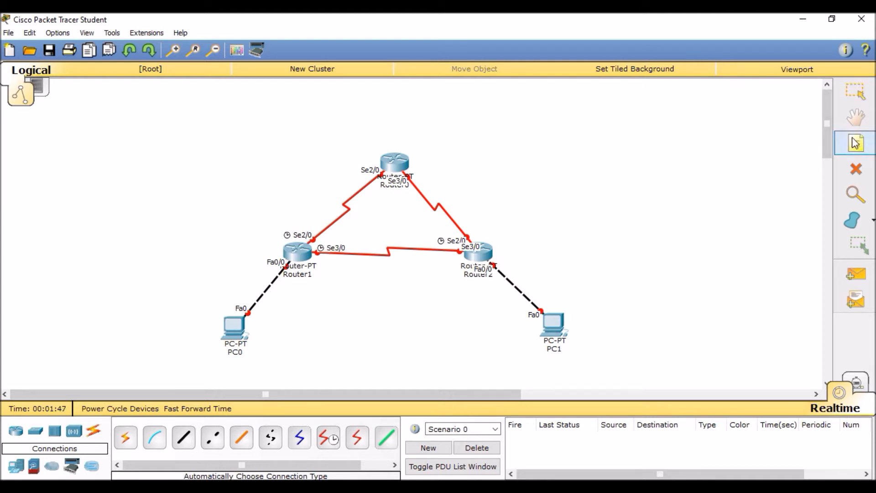
click(231, 215)
text(192.16)
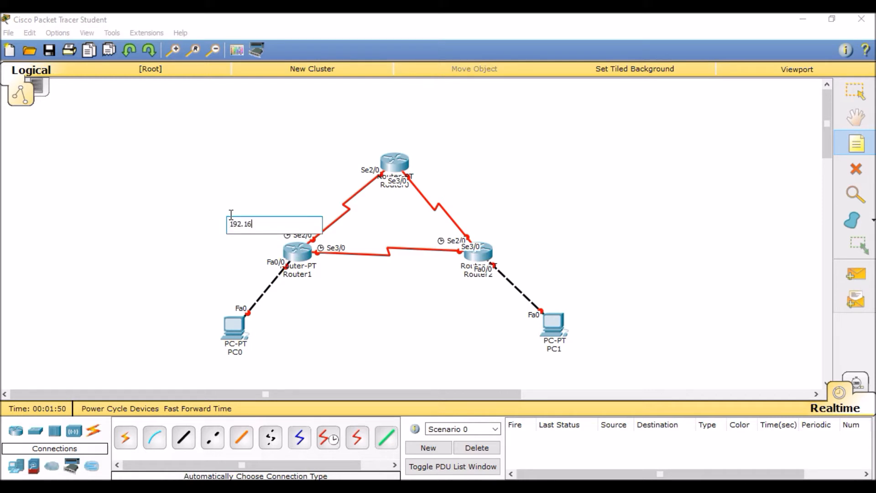
text(78.1.10)
click(281, 169)
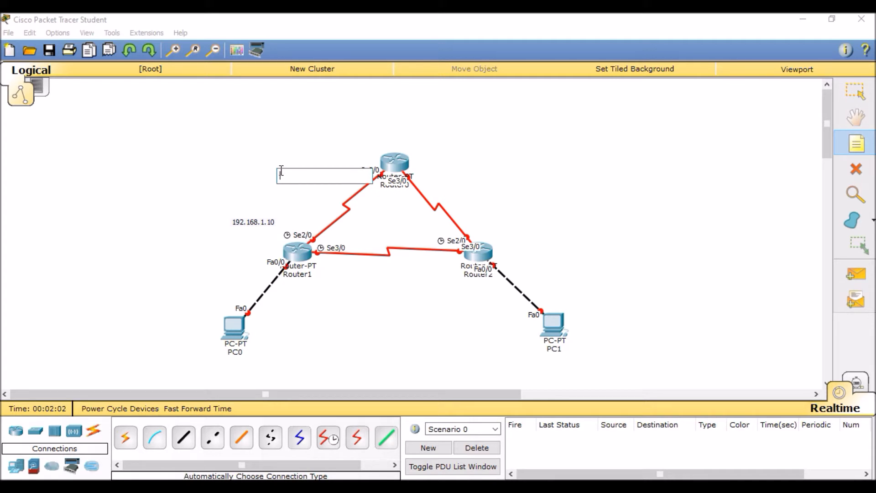
text(192.168.1.11)
Step: Add the notes 192.168.2.10 beside Router0's Se3/0 port and 192.168.2.11 above Router2's Se2/0 port
click(420, 171)
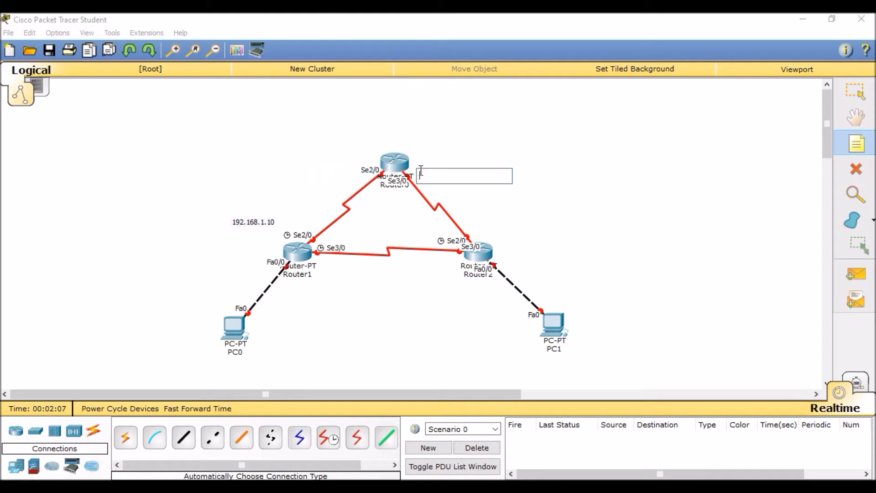
text(192)
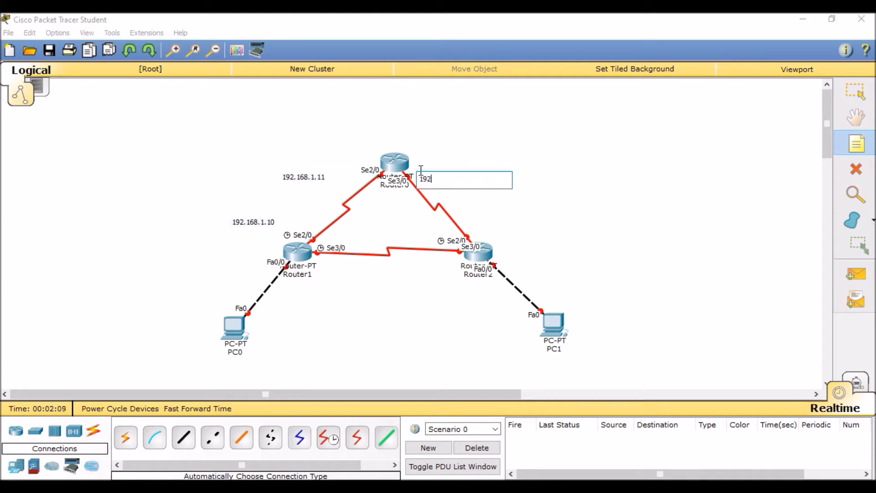
text(.168.2.10)
click(466, 222)
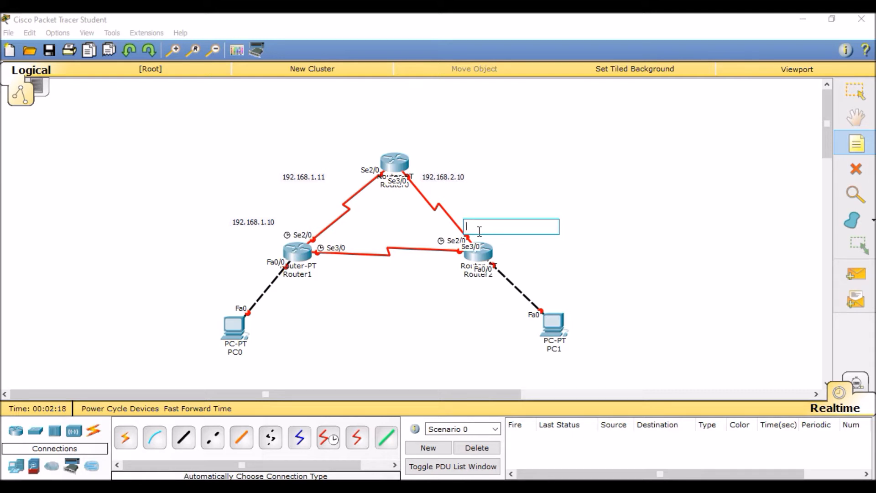
text(192.168.2.11)
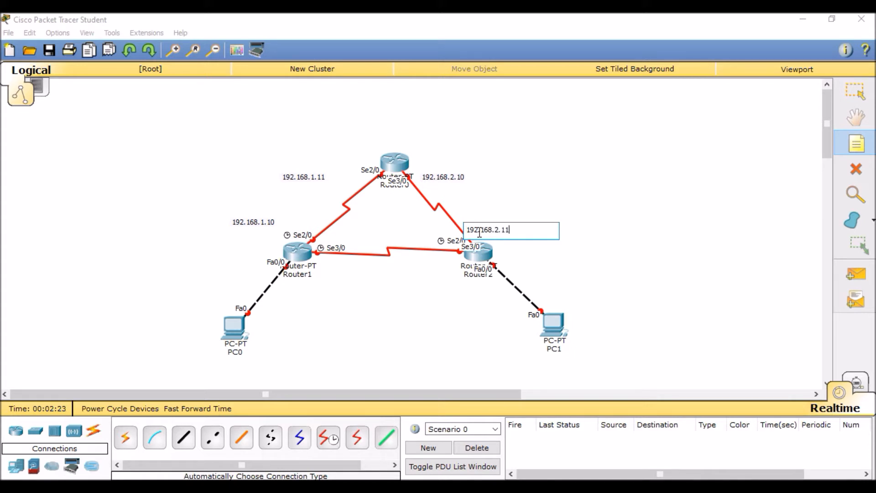
Step: Label the Router1–Router2 link with the notes 192.168.3.10 near Router2 and 192.18.3.11 near Router1
click(417, 270)
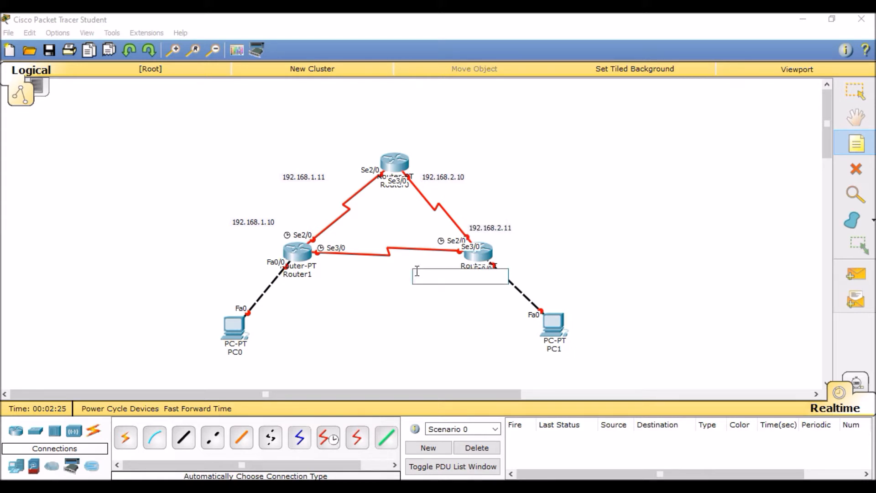
text(192.168)
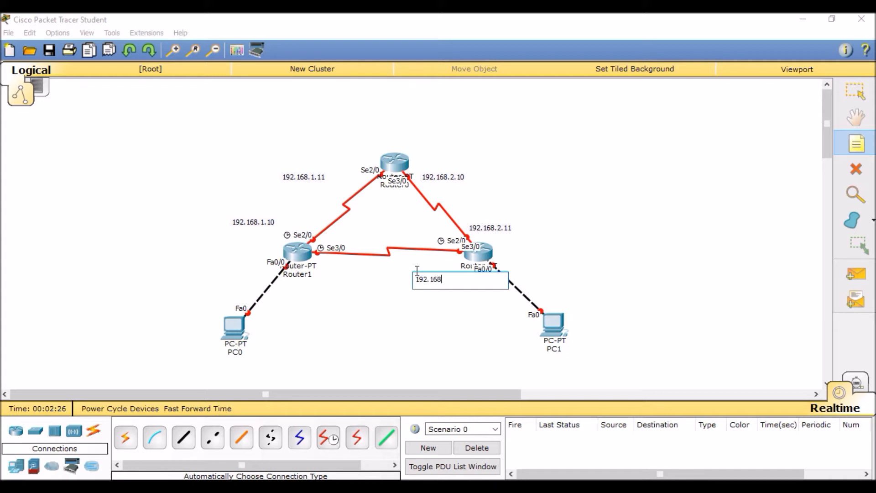
text(.3.10)
click(323, 273)
text(192)
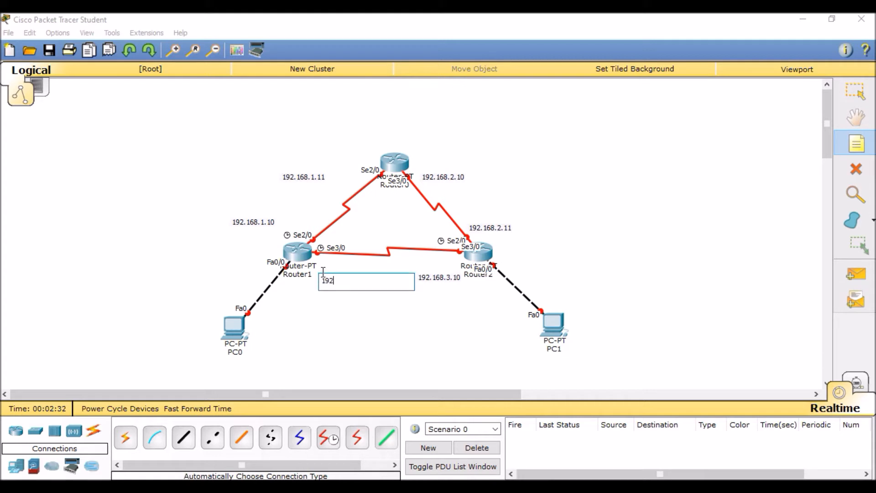
text(.168.)
key(BackSpace)
key(BackSpace)
key(BackSpace)
key(BackSpace)
key(BackSpace)
key(BackSpace)
key(BackSpace)
key(BackSpace)
key(BackSpace)
key(BackSpace)
text(192.18.3.11)
click(580, 194)
key(super+c)
click(154, 49)
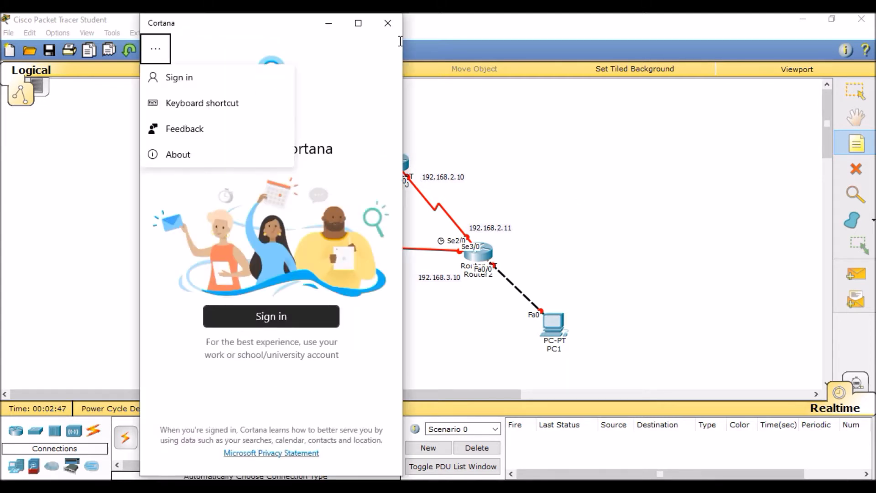
click(388, 21)
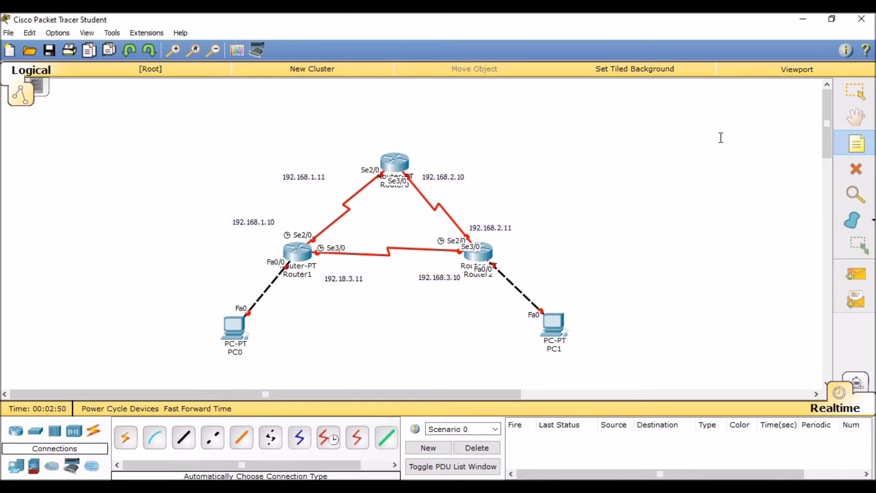
Step: Add the notes 10.0.0.1 beside the PC0–Router1 link and 20.0.0.1 beside the PC1–Router2 link
click(209, 285)
text(10.0.0.1)
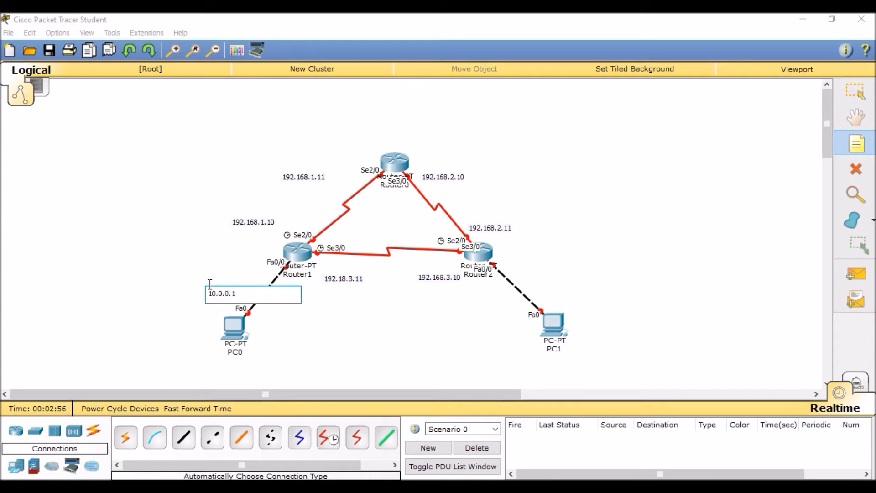
click(522, 273)
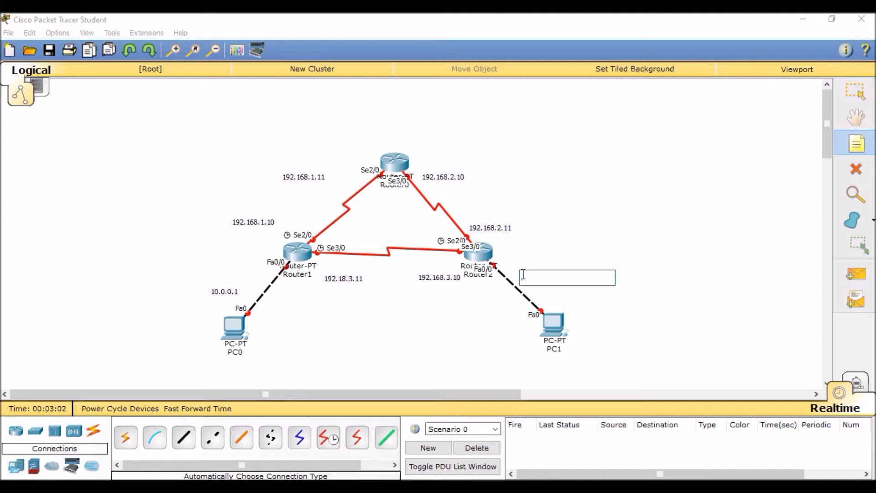
text(20.0.0.1)
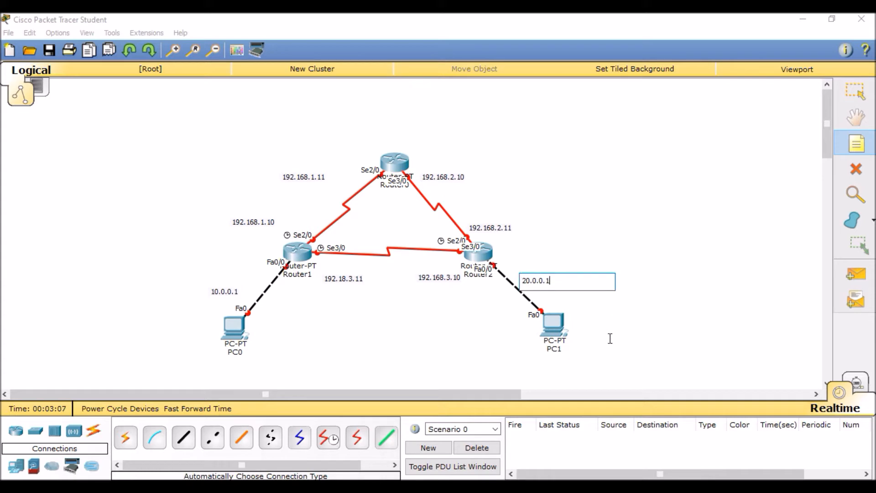
key(super+c)
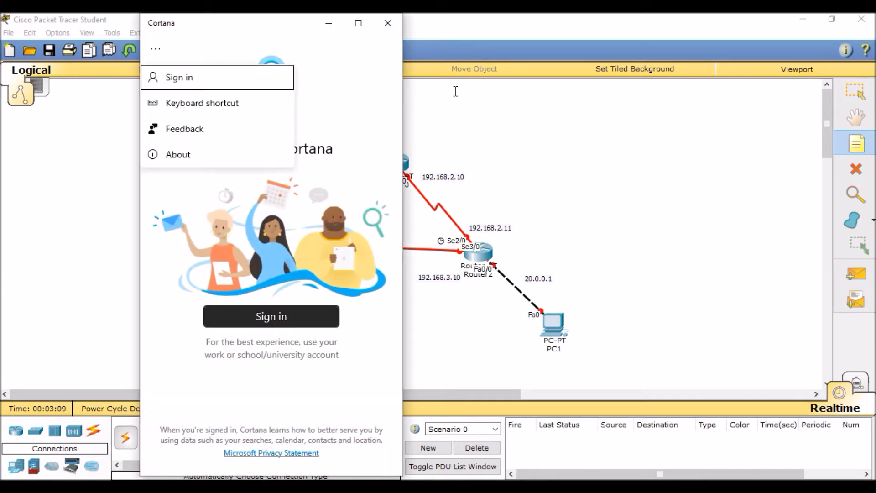
click(388, 26)
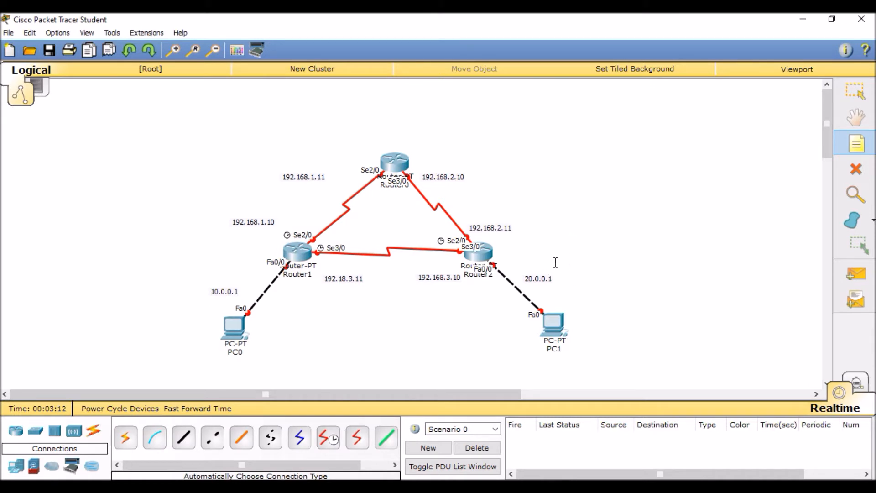
click(579, 247)
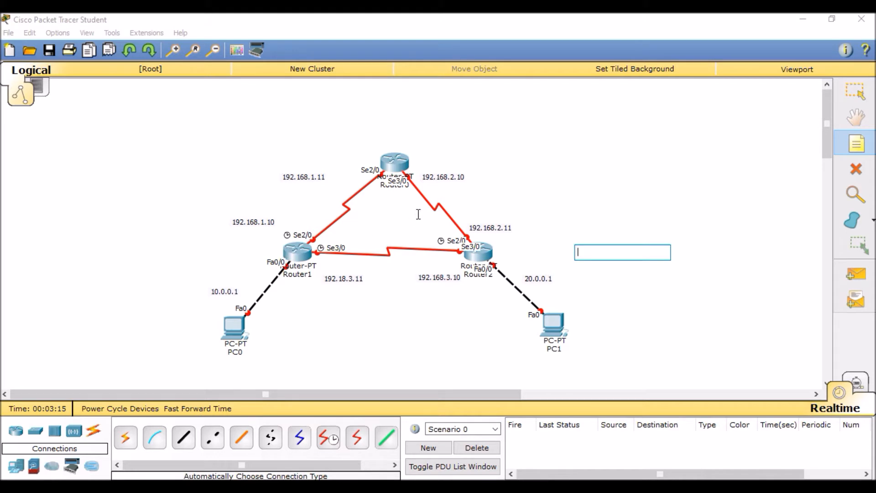
key(Escape)
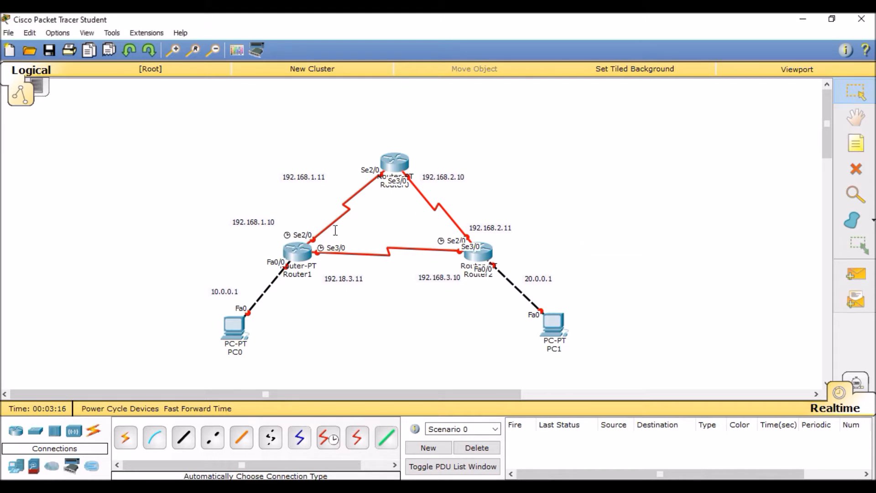
Step: In Router1's command line, decline the initial configuration dialog and enter privileged mode with the en command
click(297, 251)
drag(425, 98, 607, 54)
click(526, 72)
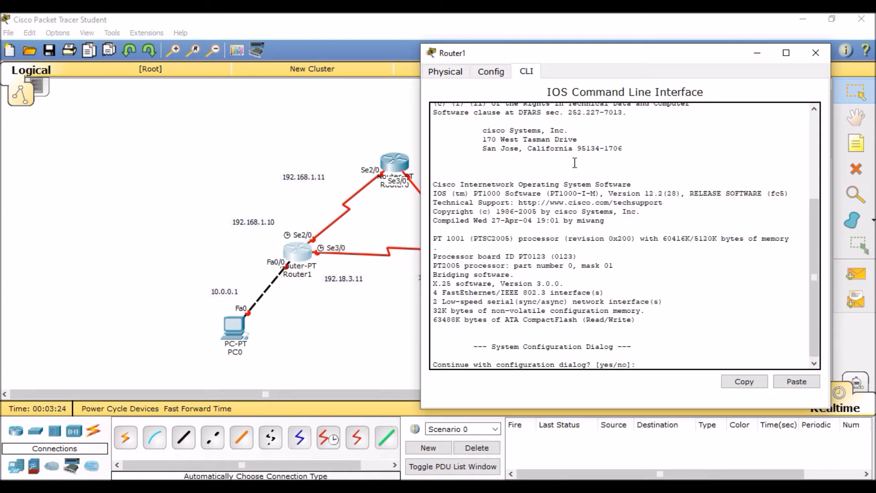
text(no)
key(Return)
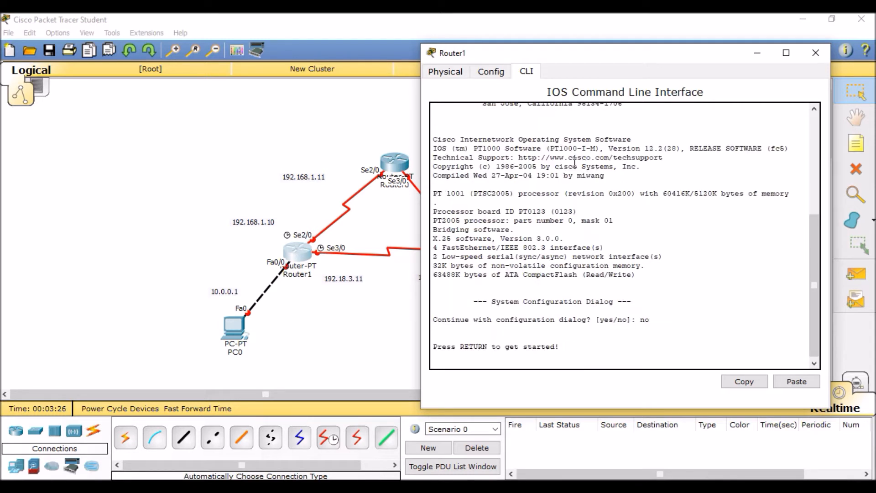
key(Return)
text(en)
key(Return)
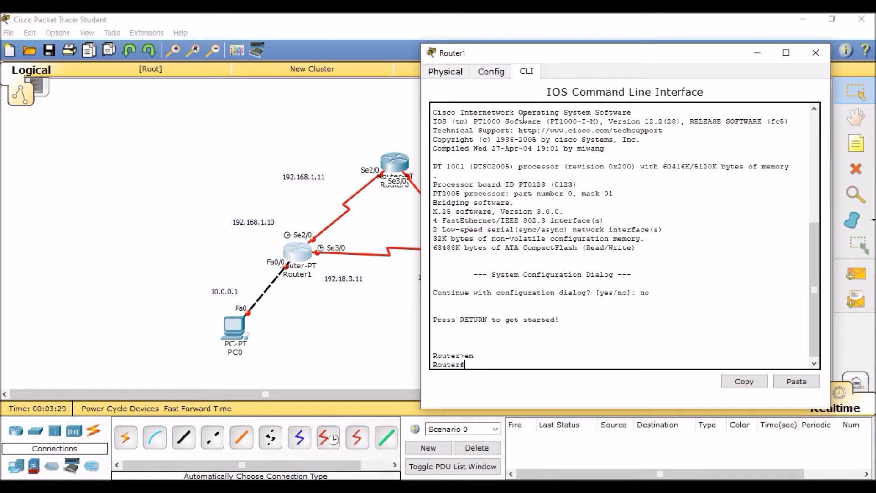
Step: Assign IP address 10.0.0.1 with subnet mask 255.0.0.0 to Router1's FastEthernet0/0 interface
click(491, 71)
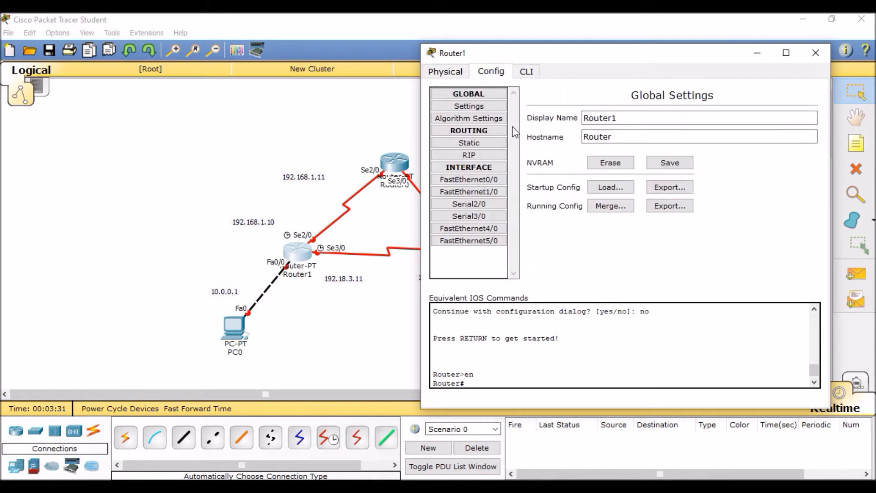
click(468, 180)
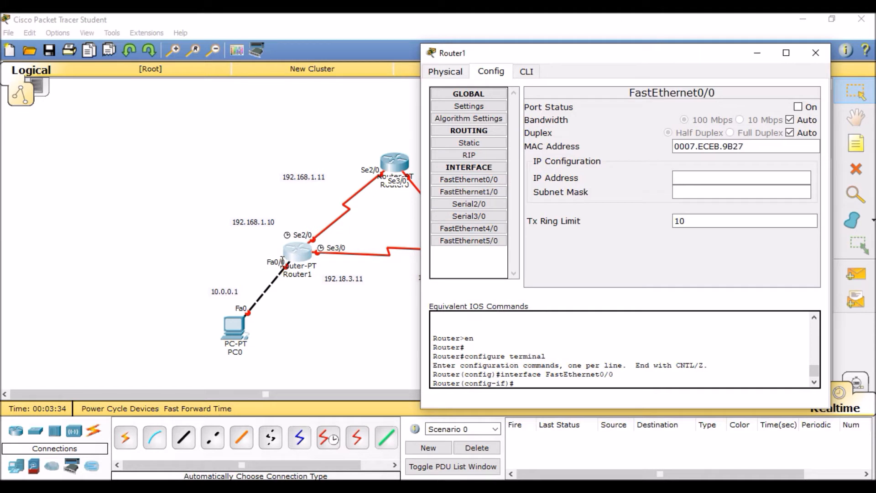
click(691, 181)
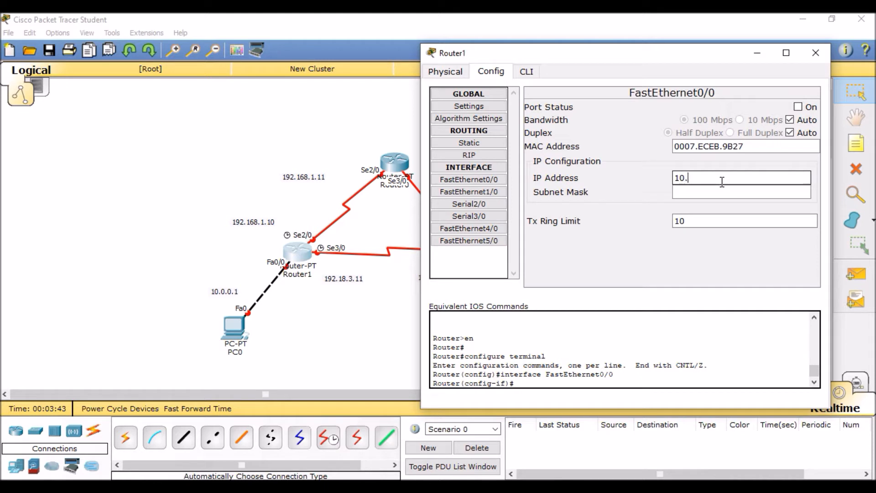
text(0.0.1)
click(716, 191)
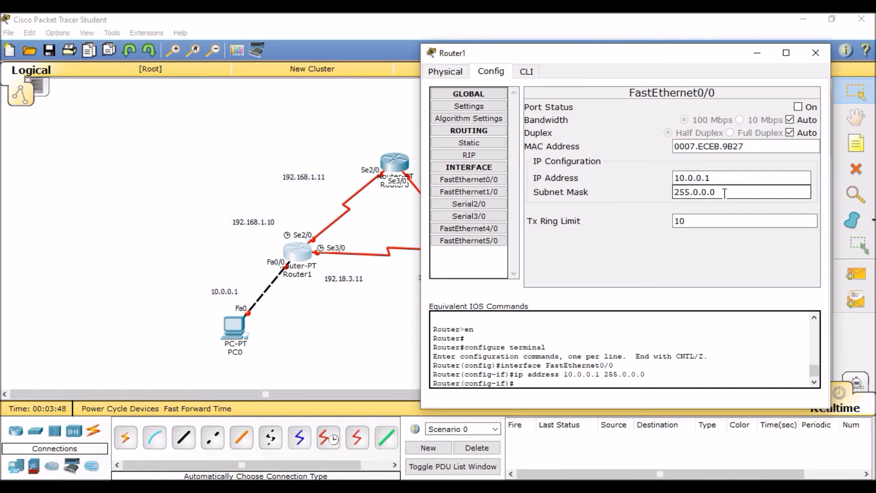
Step: Turn on Router1's FastEthernet0/0 port and highlight the equivalent IP address command in the IOS log
drag(700, 196, 694, 194)
click(797, 107)
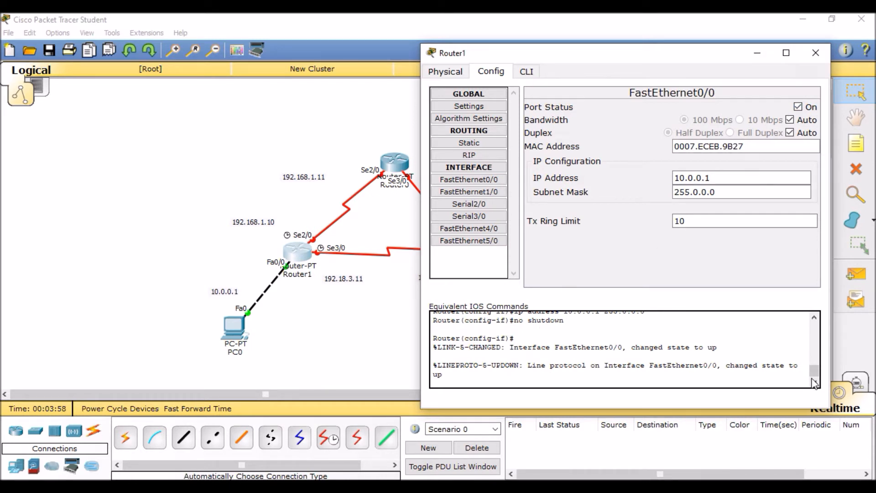
scroll(815, 379, up, 2)
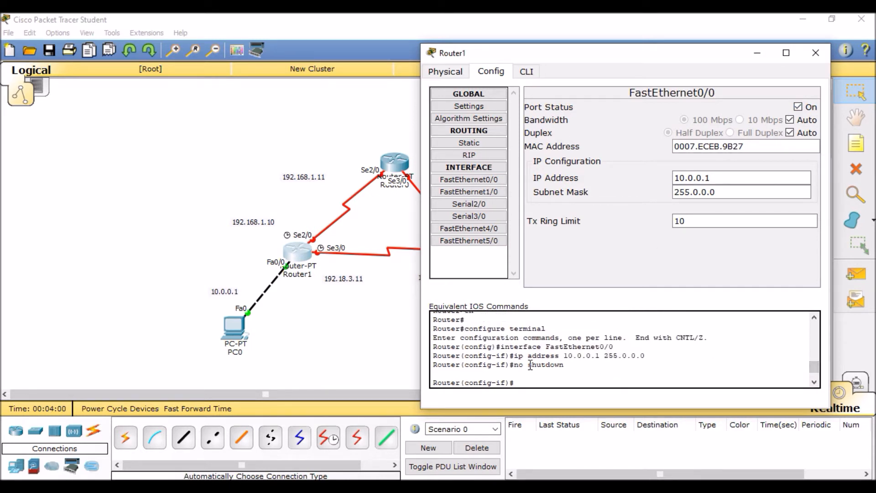
drag(515, 356, 645, 357)
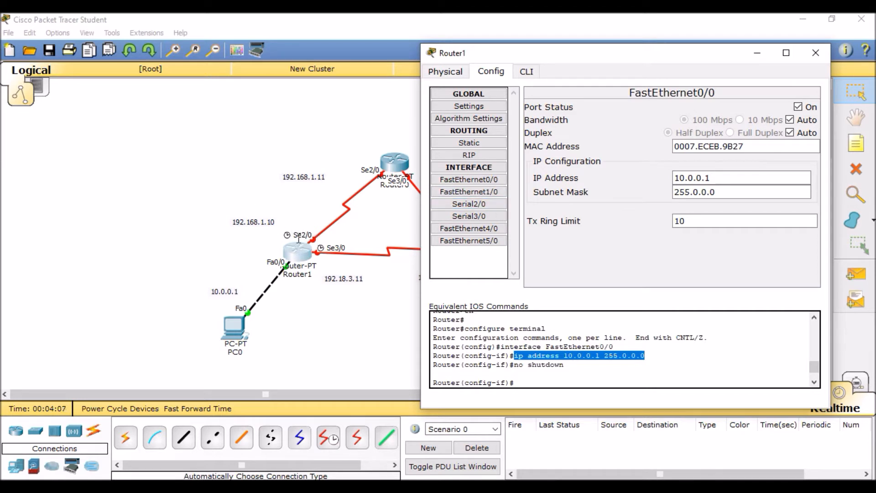
Step: Assign IP address 192.168.1.10 with subnet mask 255.255.255.0 to Router1's Serial2/0 interface
click(493, 203)
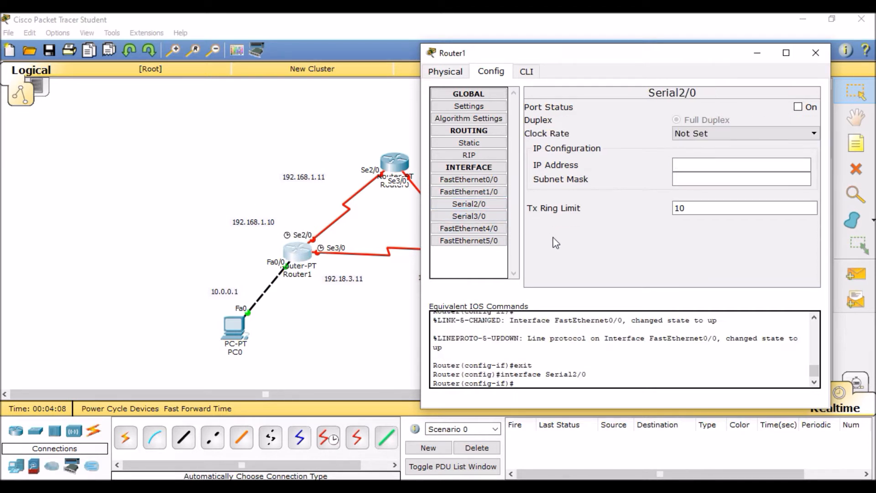
click(793, 136)
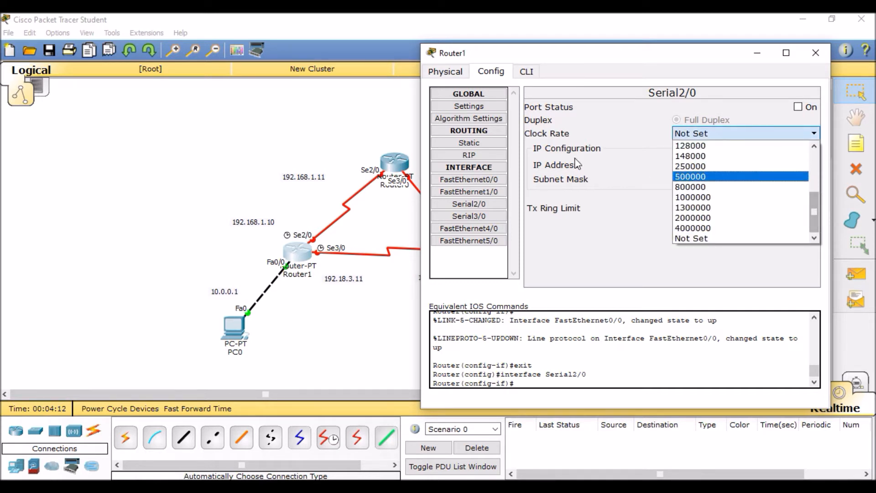
click(685, 166)
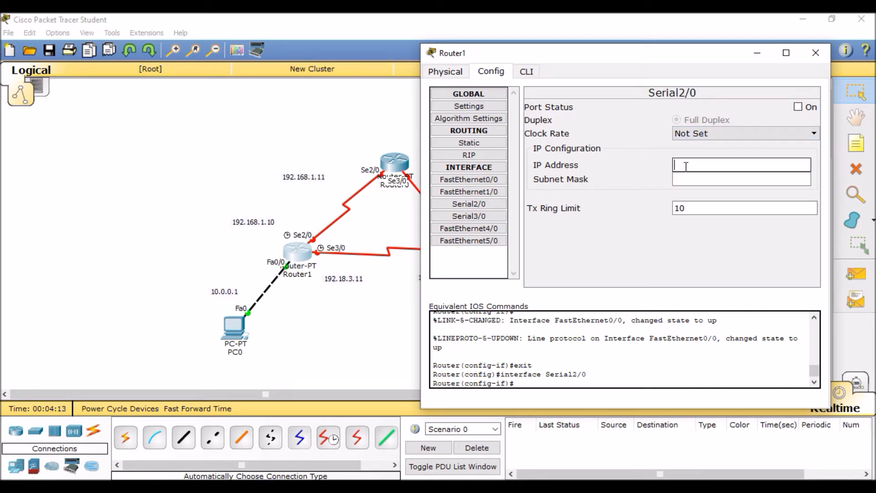
text(192.168.1.10)
click(679, 180)
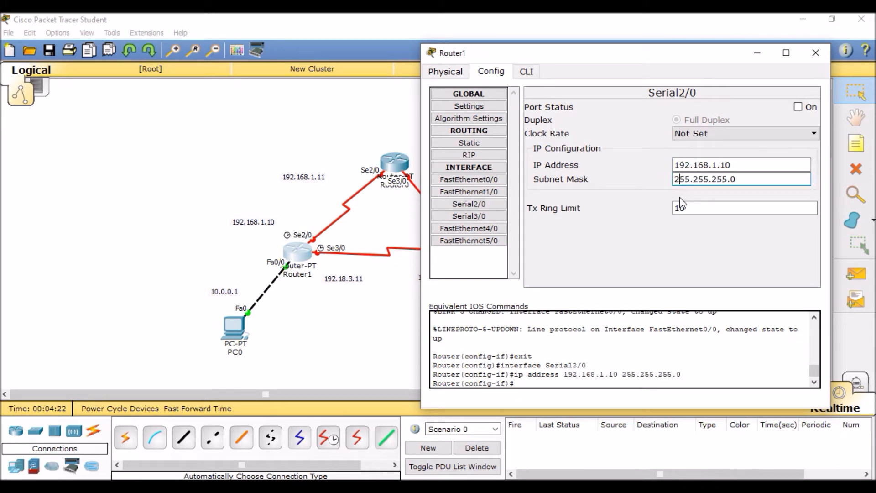
Step: Set the clock rate of Router1's Serial2/0 interface to 64000 and turn the port on
click(783, 135)
click(819, 198)
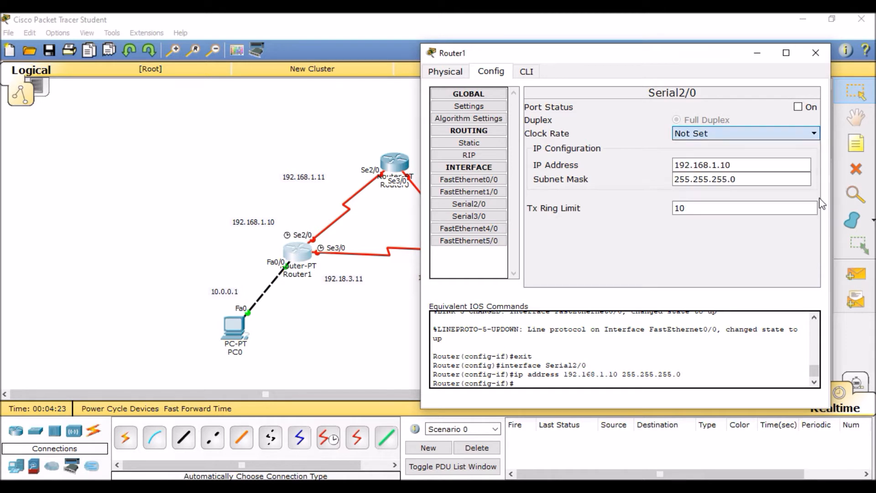
click(813, 133)
drag(815, 200, 817, 182)
click(778, 207)
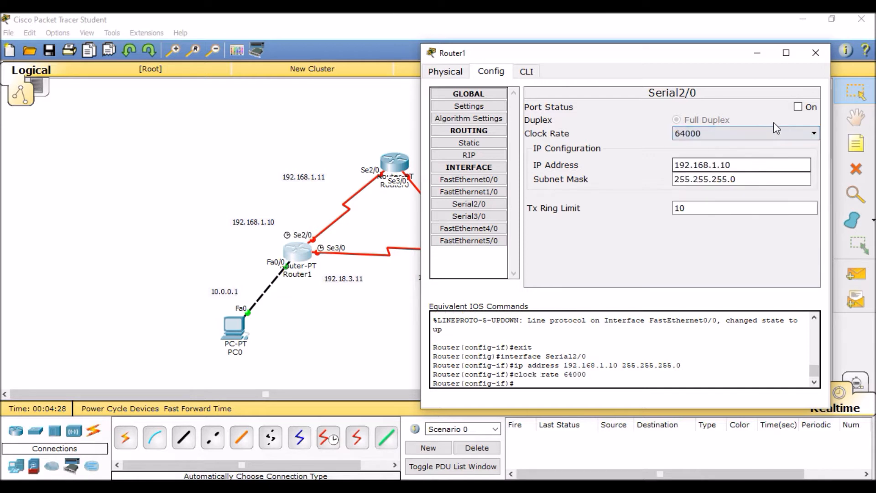
click(798, 107)
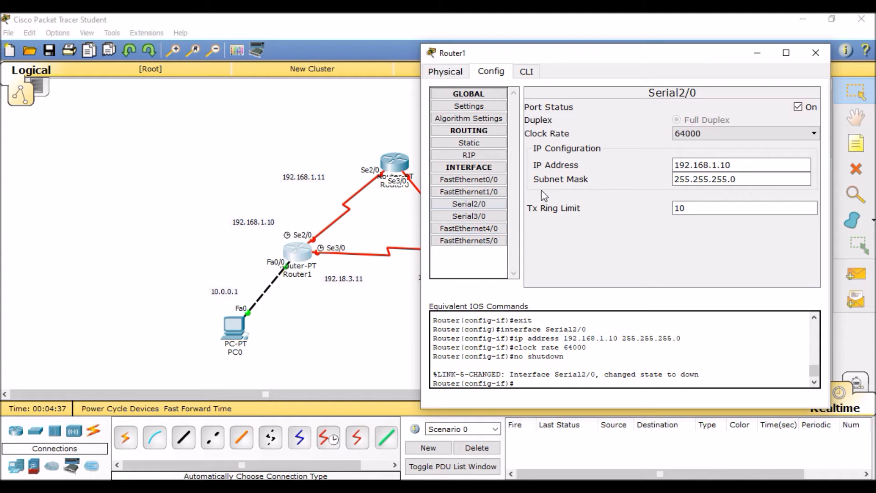
Step: Set the clock rate of Router1's Serial3/0 interface to 64000
click(477, 218)
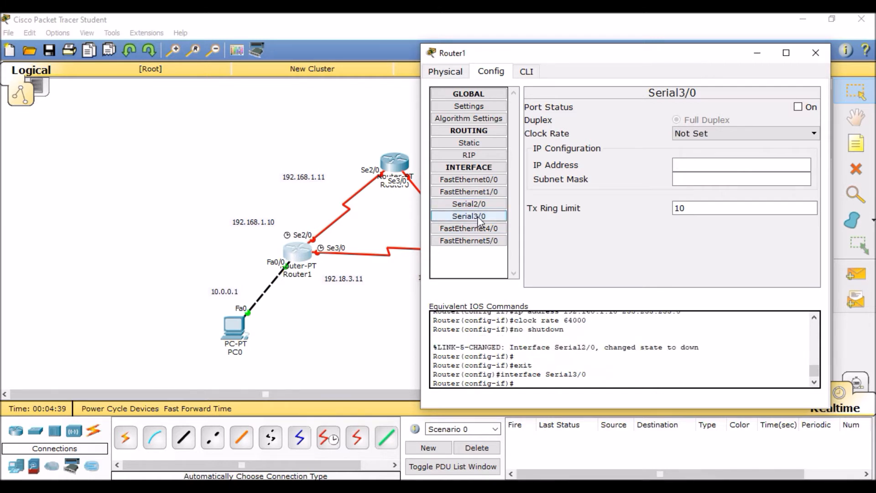
click(758, 142)
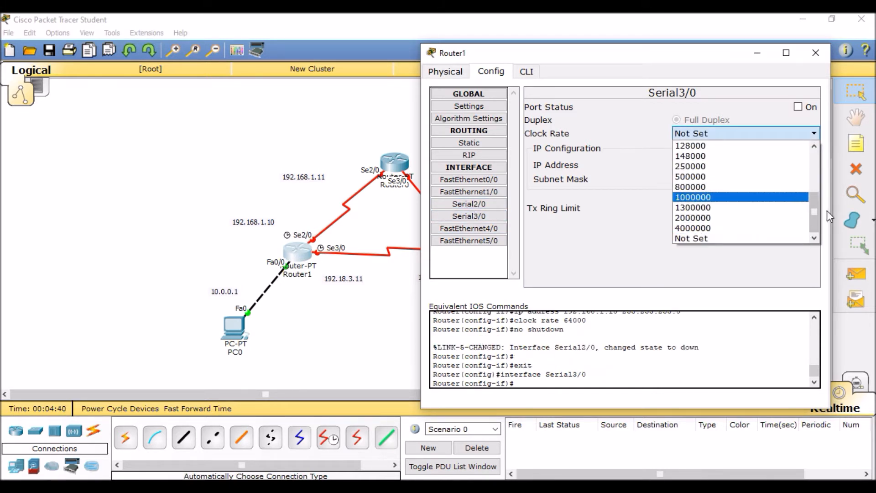
scroll(815, 174, up, 4)
drag(815, 168, 815, 174)
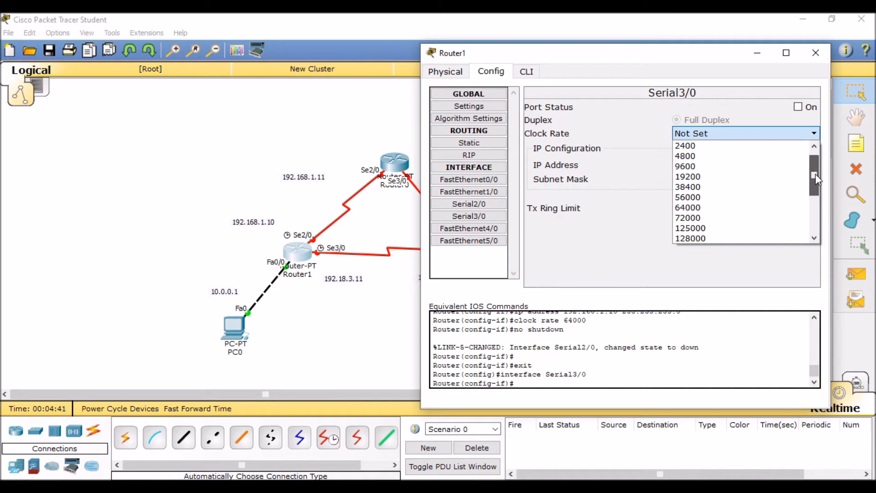
click(722, 203)
Step: Give Router1's Serial3/0 interface IP address 192.168.3.11 with subnet mask 255.255.255.0 and turn the port on
click(693, 166)
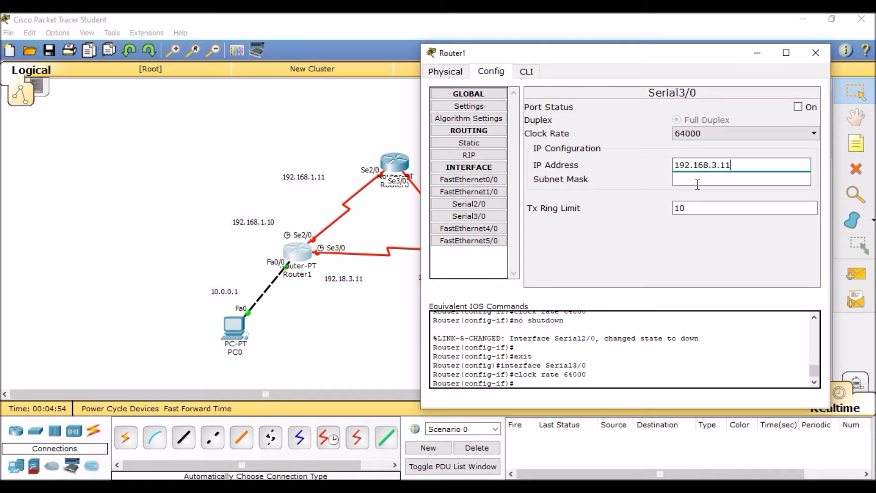
click(699, 180)
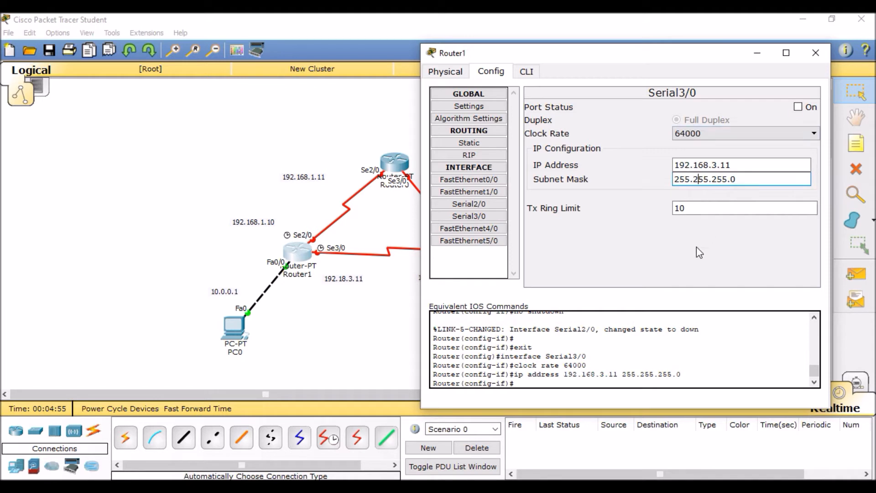
click(798, 107)
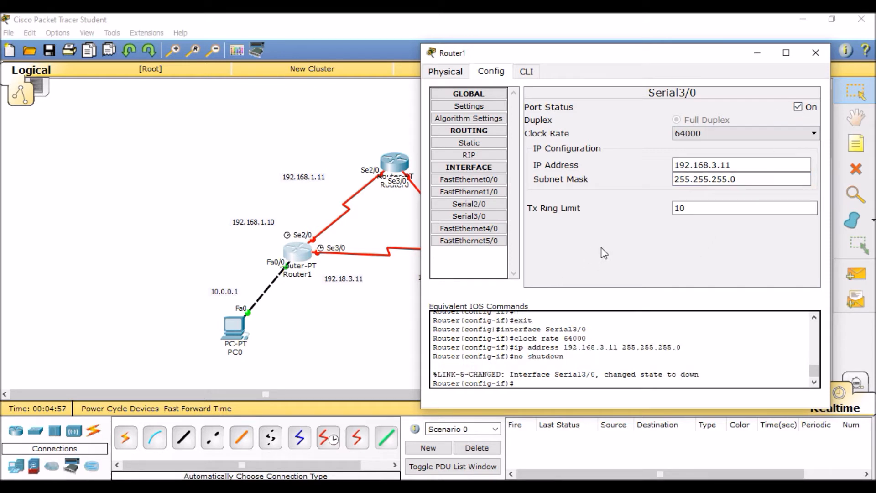
click(815, 53)
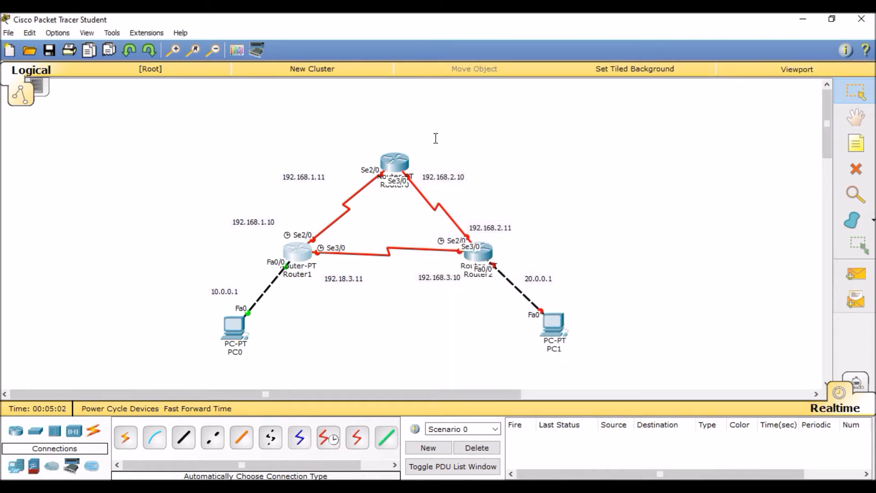
Step: Assign IP address 192.168.1.11 with subnet mask 255.255.255.0 to Router0's Serial2/0 interface and turn the port on
click(395, 160)
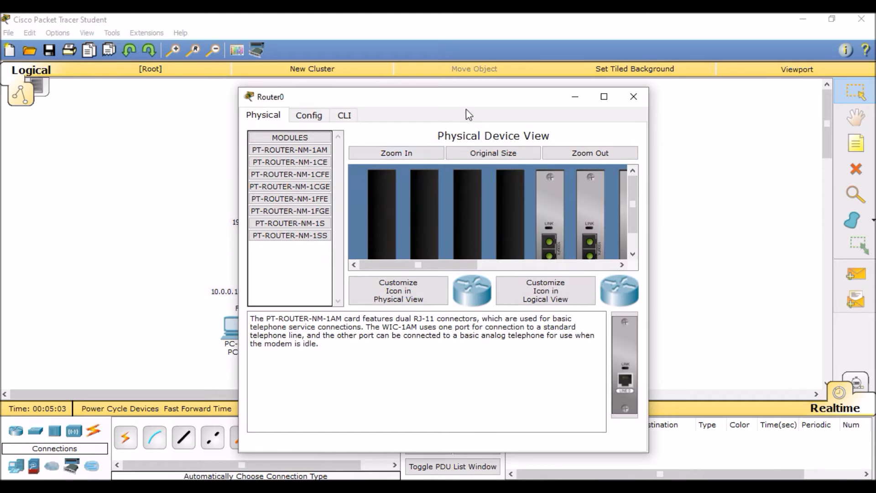
drag(485, 104, 474, 206)
click(314, 217)
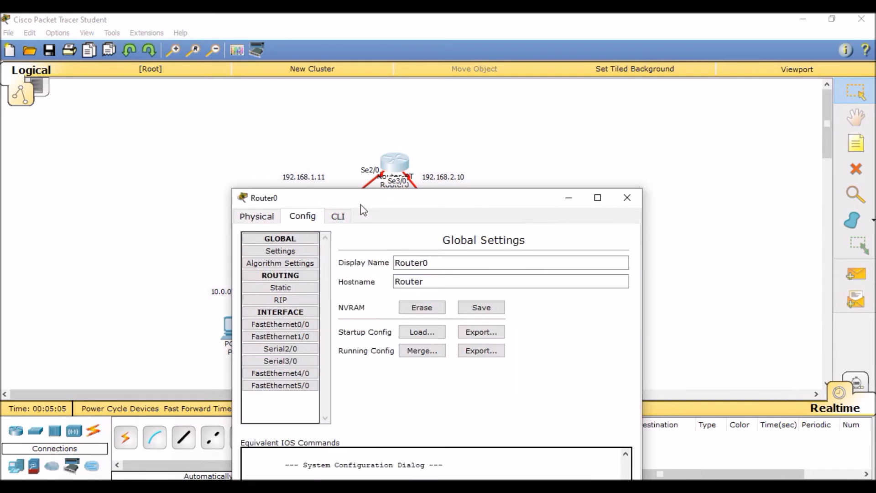
drag(407, 201, 665, 78)
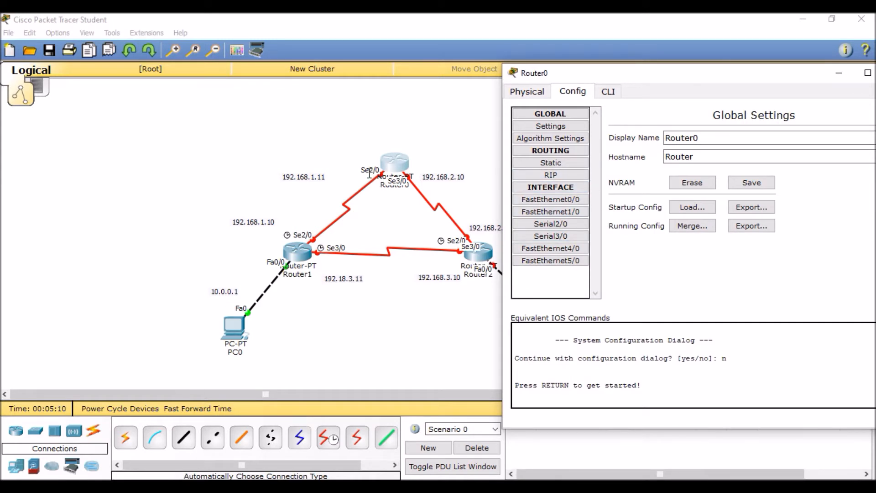
click(558, 224)
drag(690, 79, 612, 76)
click(711, 184)
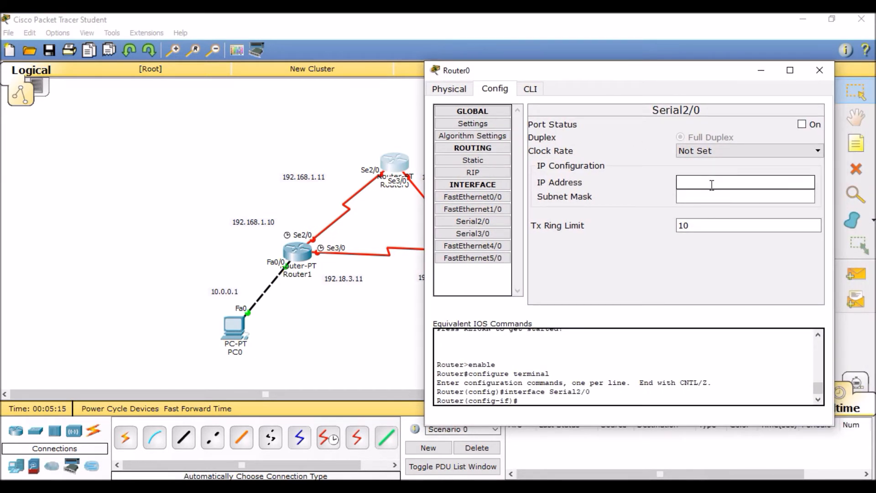
text(192.168.1.11)
click(712, 196)
click(801, 124)
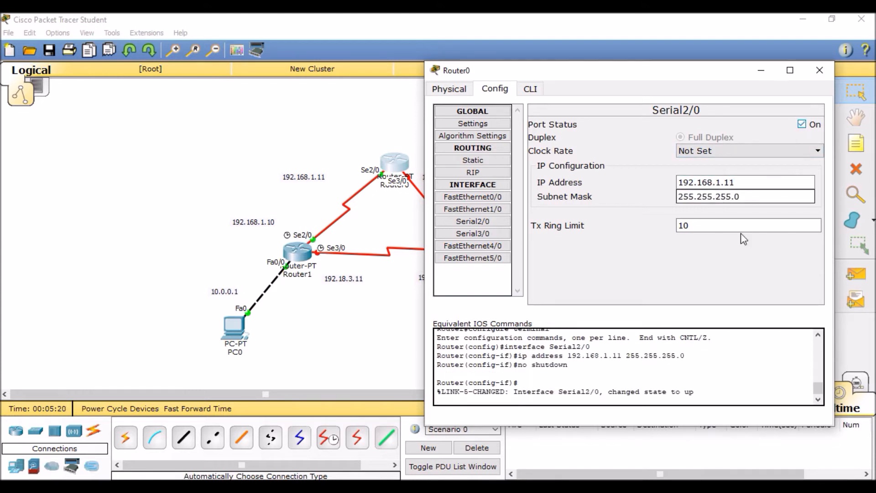
Step: Choose a clock rate of 64000 for Router0's Serial2/0 interface
click(757, 149)
drag(820, 215, 819, 187)
click(730, 204)
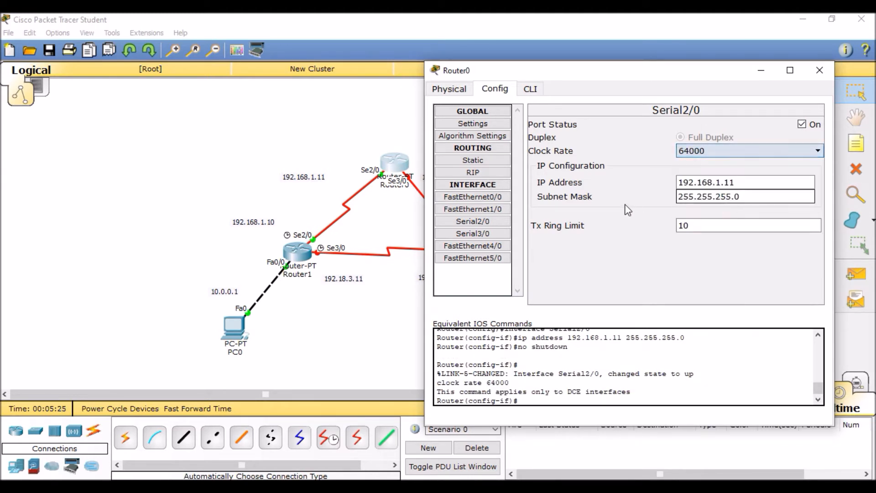
Step: Assign IP address 192.168.3.11 with subnet mask 255.255.255.0 to Router0's Serial3/0 interface
drag(624, 72, 673, 63)
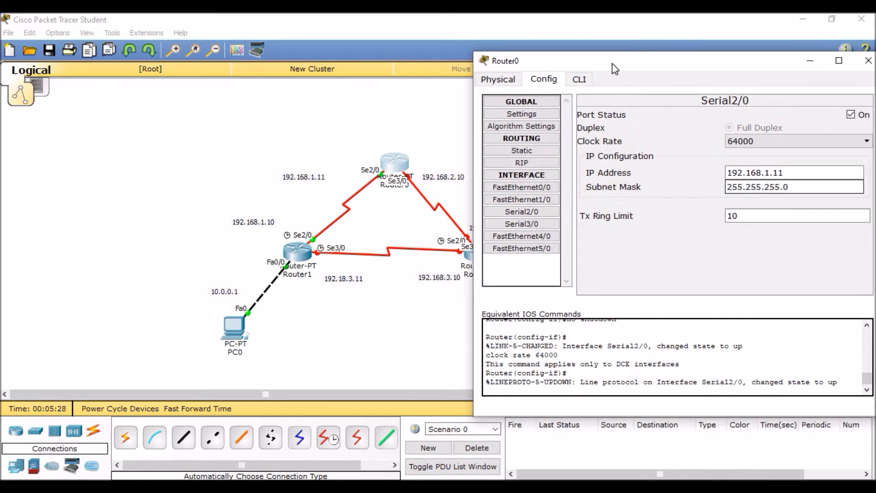
click(516, 226)
click(819, 172)
text(192.168.3.)
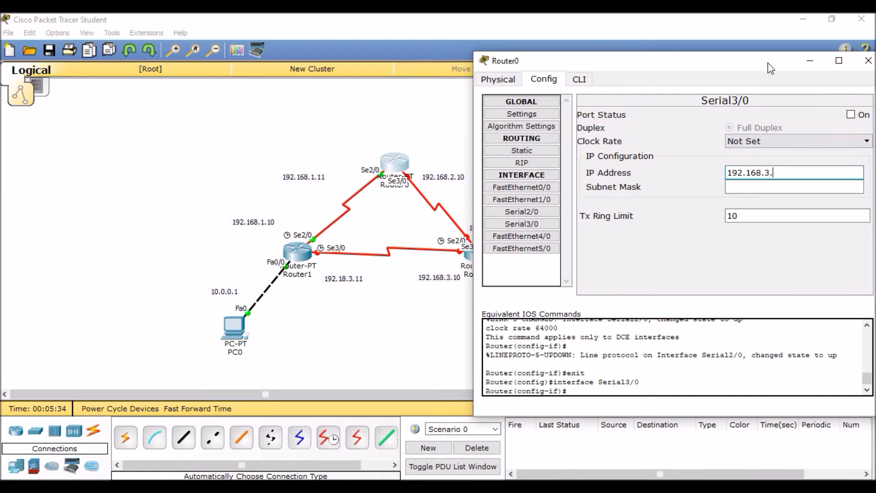
drag(772, 69, 702, 65)
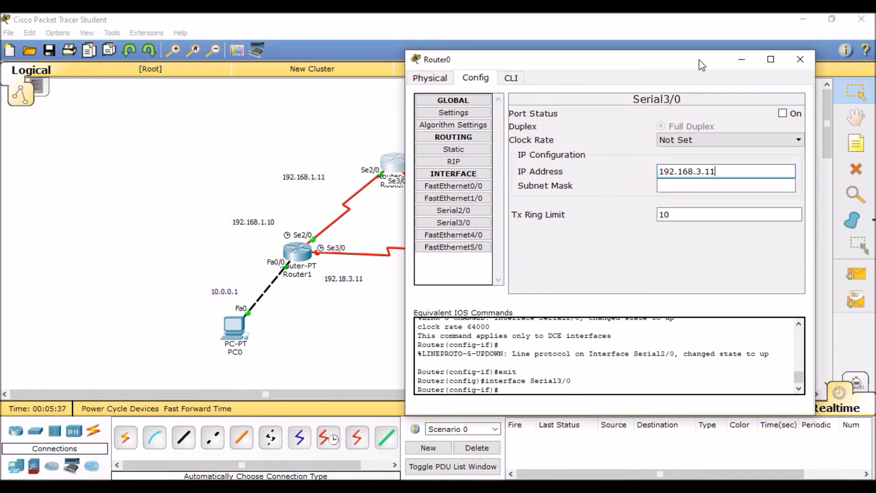
click(725, 186)
Step: Choose a clock rate of 64000 for Router0's Serial3/0 interface and turn the port on
click(760, 140)
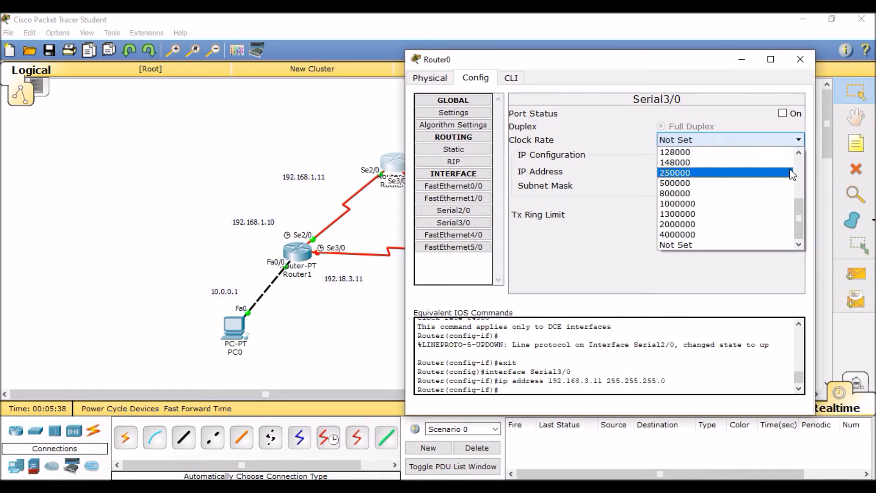
drag(801, 214, 798, 193)
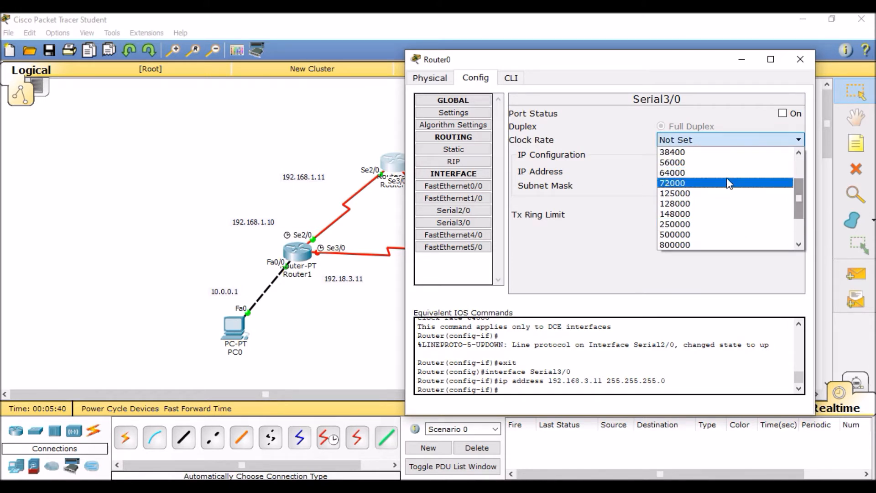
click(730, 173)
click(782, 114)
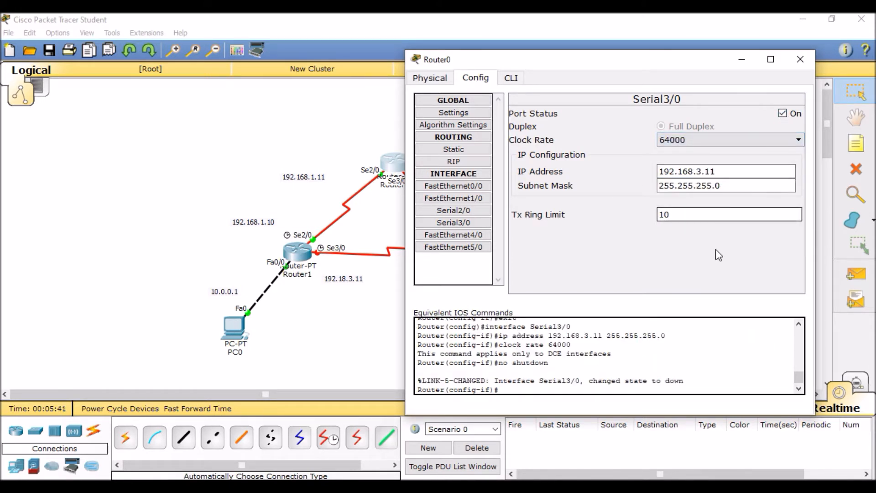
Step: Check Router0's Serial2/0 settings and select the 64000 clock rate for Serial3/0 again
click(476, 211)
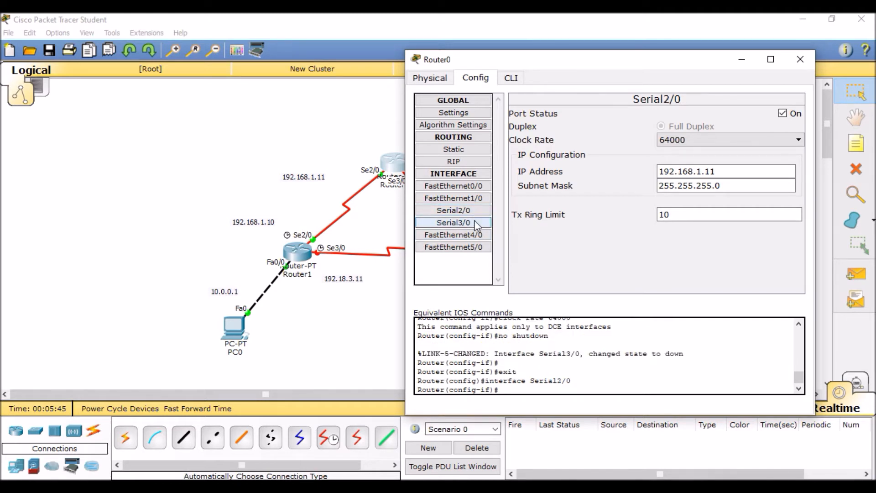
click(475, 222)
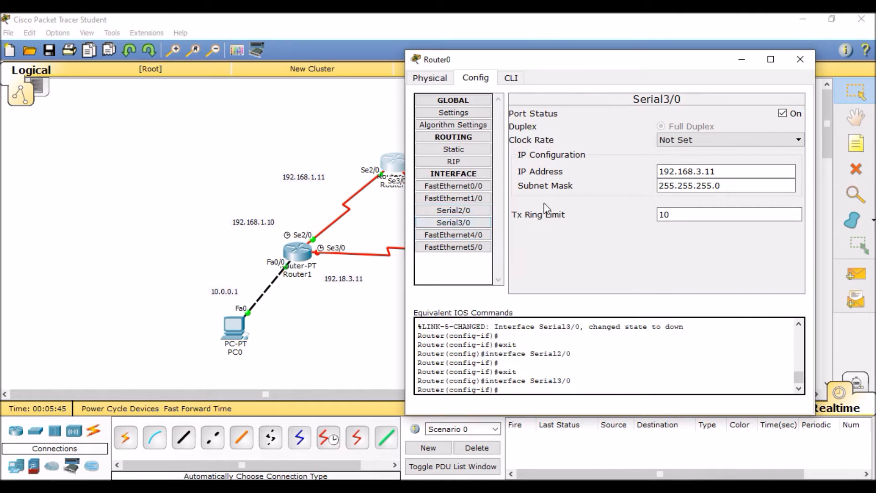
click(758, 139)
drag(798, 213, 798, 186)
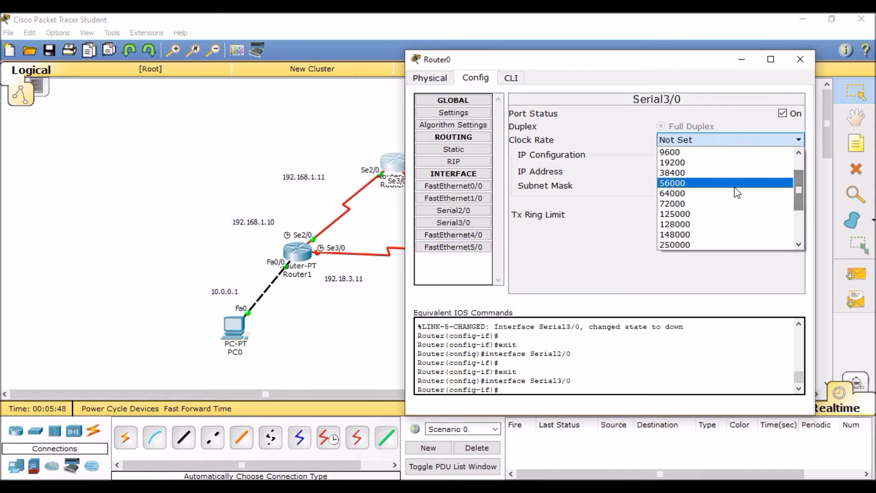
click(732, 195)
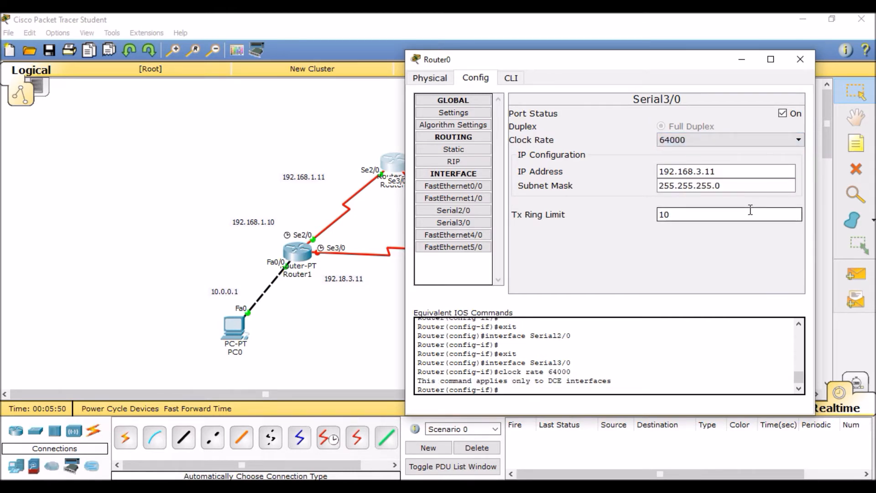
click(801, 59)
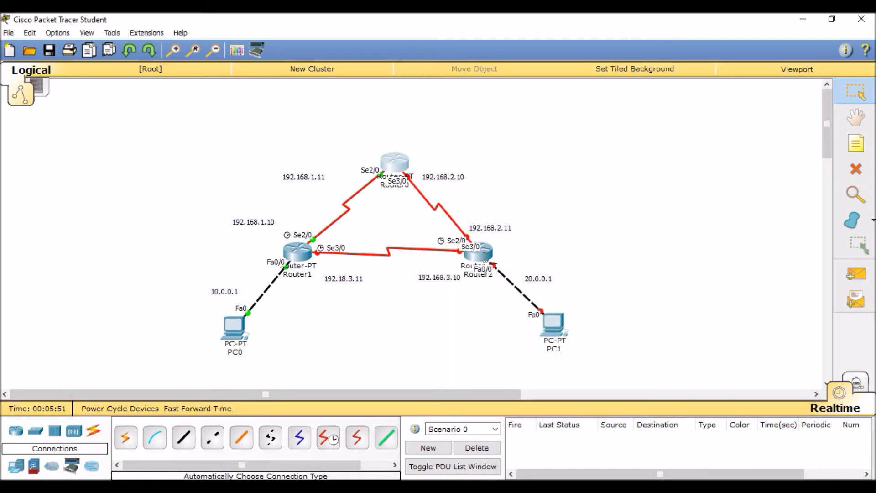
Step: Assign IP address 20.0.0.1 with subnet mask 255.0.0.0 to Router2's FastEthernet0/0 interface and turn the port on
click(480, 253)
drag(530, 101, 340, 84)
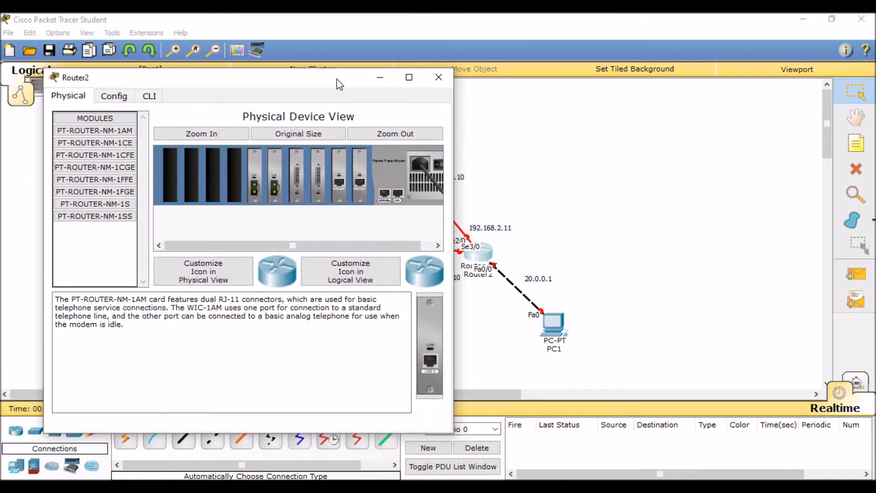
click(123, 97)
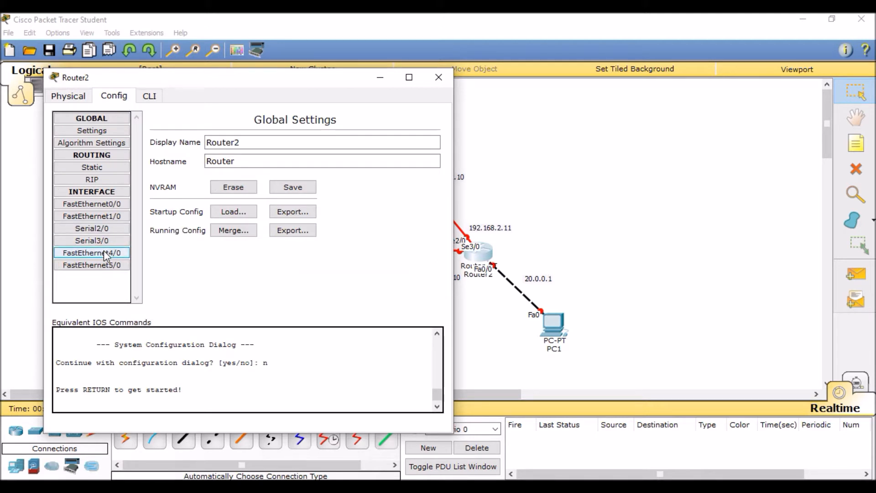
click(94, 203)
click(349, 203)
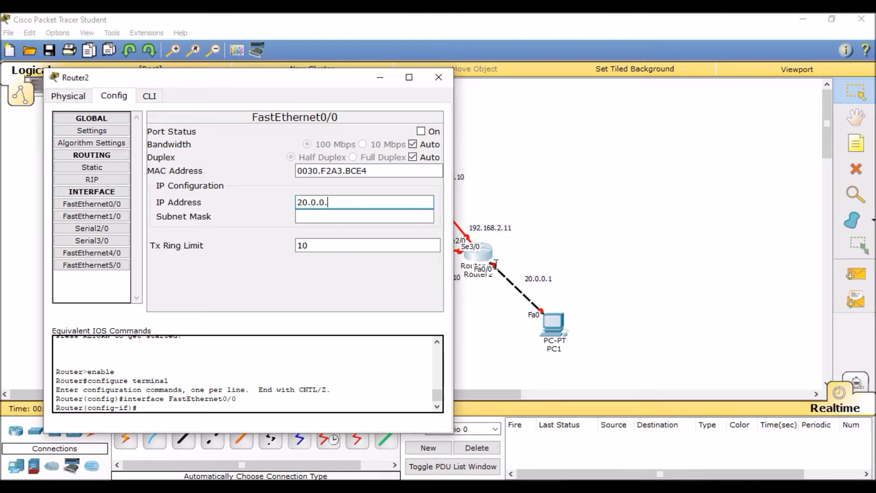
click(370, 217)
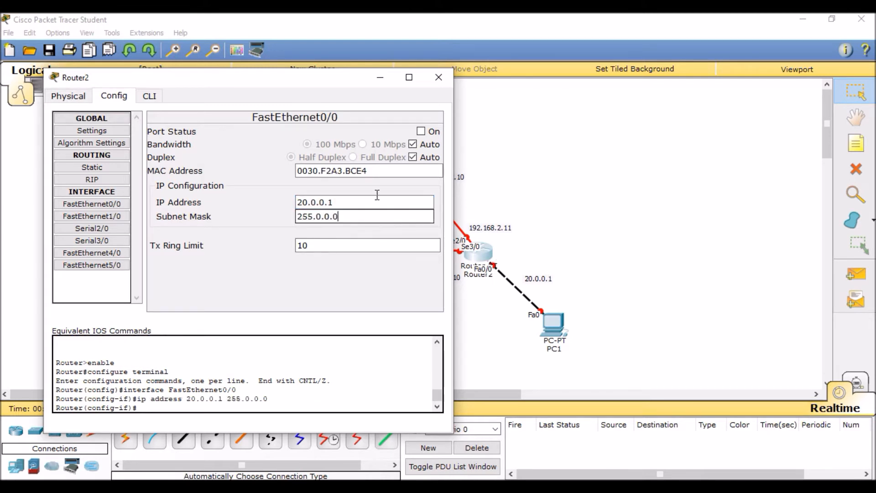
click(421, 131)
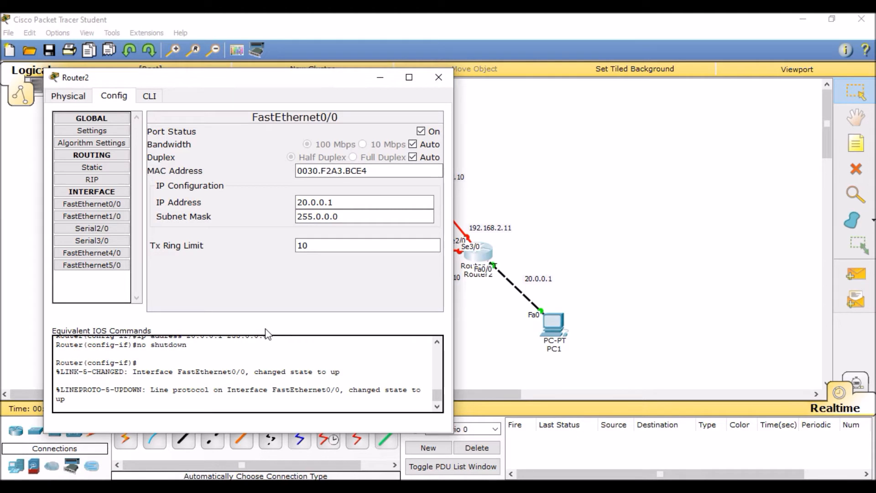
scroll(439, 394, up, 2)
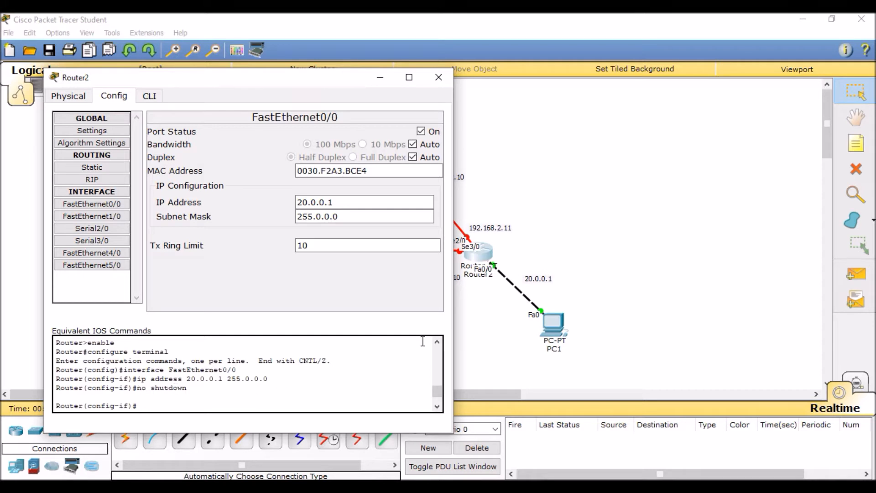
scroll(438, 390, down, 3)
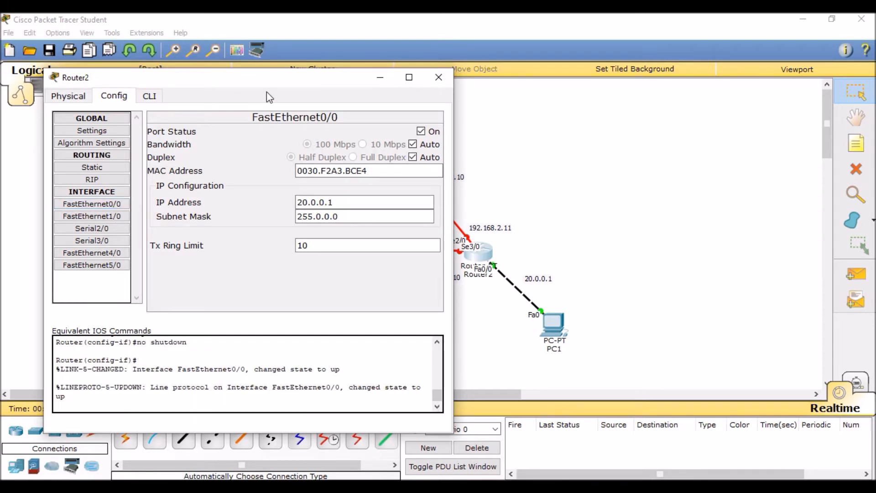
Step: Assign IP address 192.168.3.10 with subnet mask 255.255.255.0 to Router2's Serial2/0 interface
drag(265, 87, 244, 88)
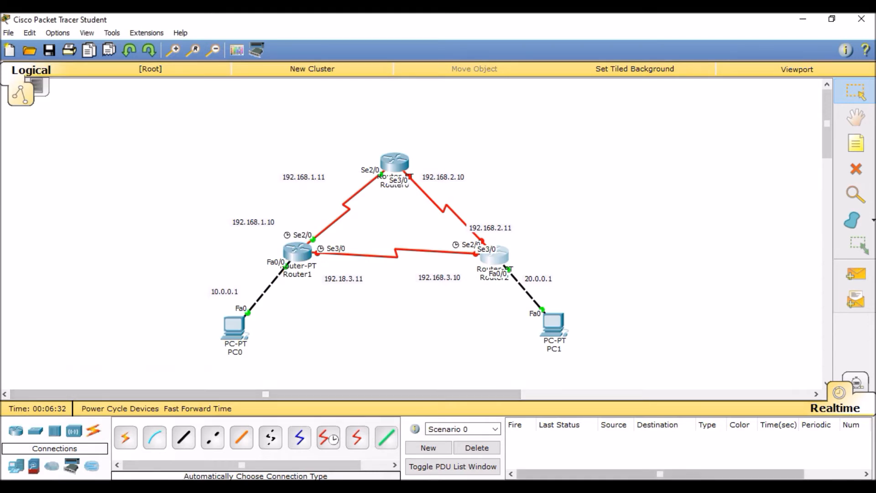
click(662, 433)
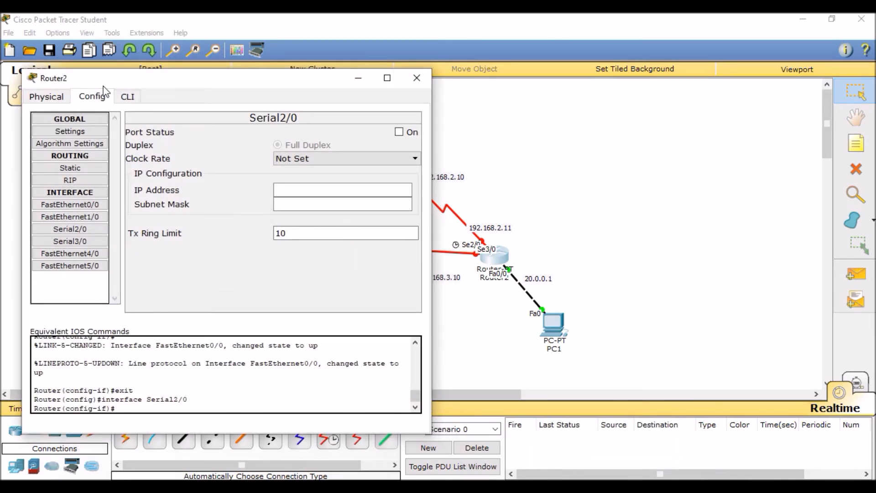
drag(144, 84, 119, 80)
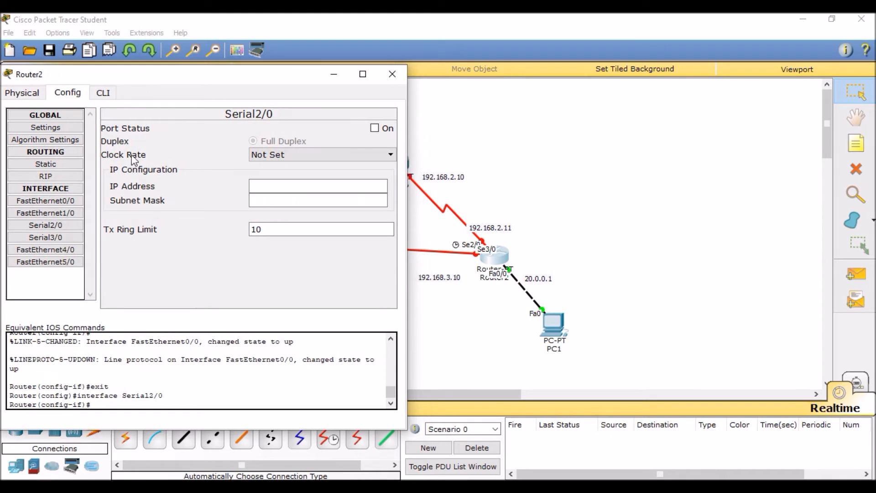
click(278, 186)
text(192.16)
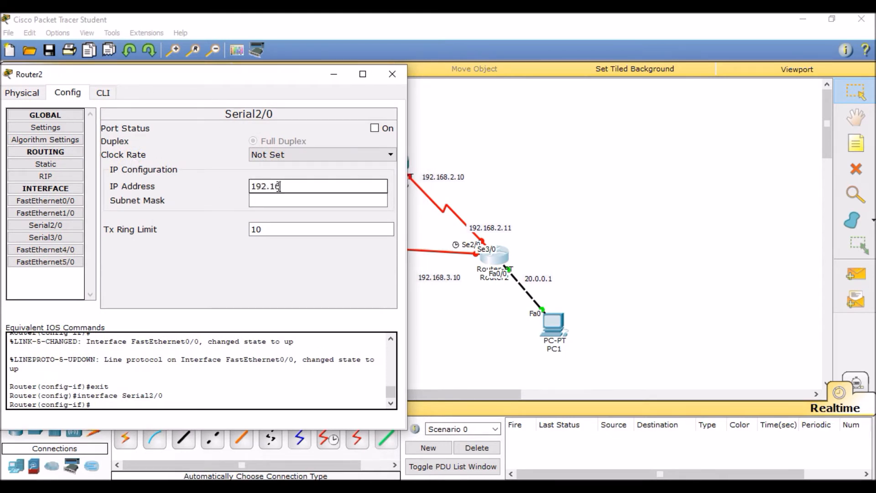
text(8.3.10)
click(280, 199)
Step: Choose a clock rate of 64000 for Router2's Serial2/0 interface and turn the port on
click(327, 157)
drag(391, 222, 390, 184)
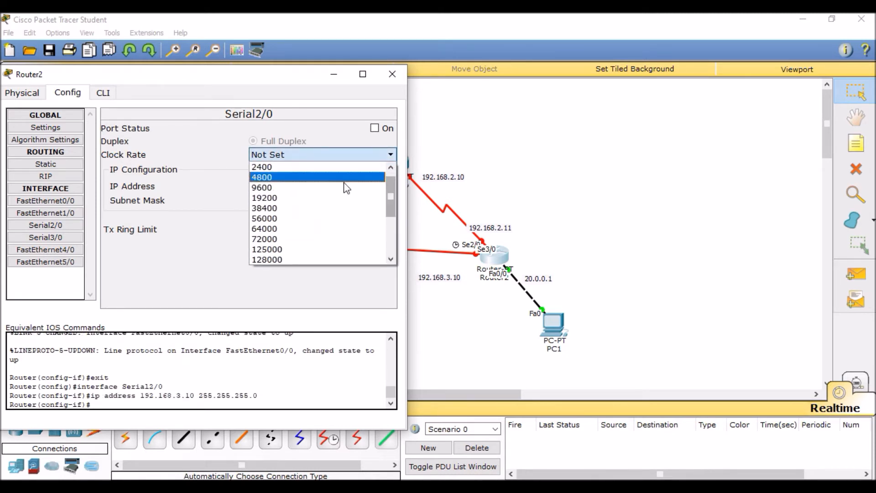
click(358, 228)
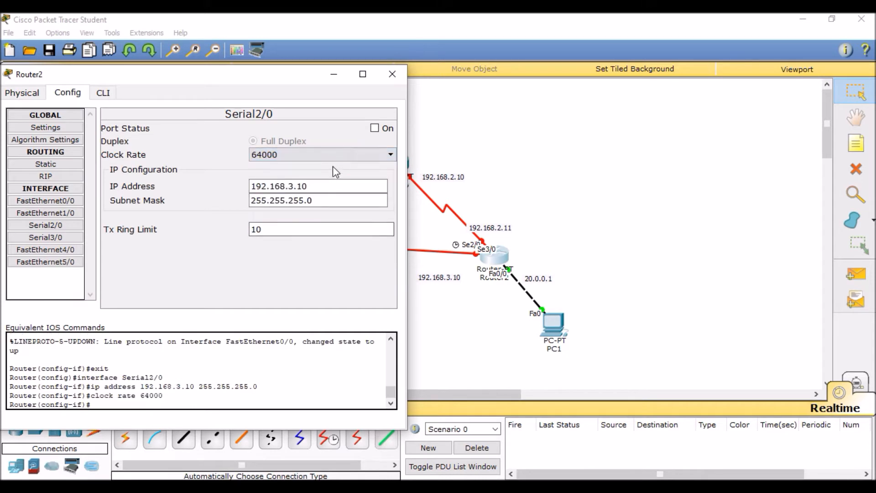
click(374, 128)
Step: Assign IP address 192.168.2.11 with subnet mask 255.255.255.0 to Router2's Serial3/0 interface
click(64, 236)
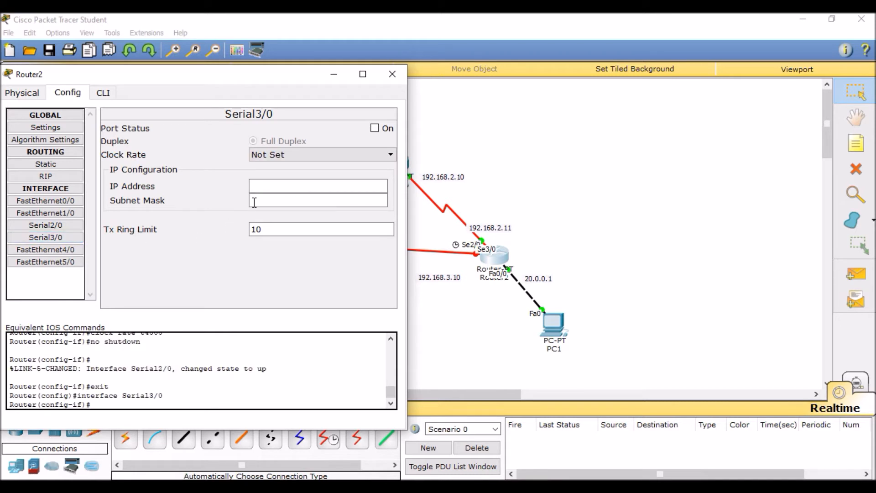
click(329, 155)
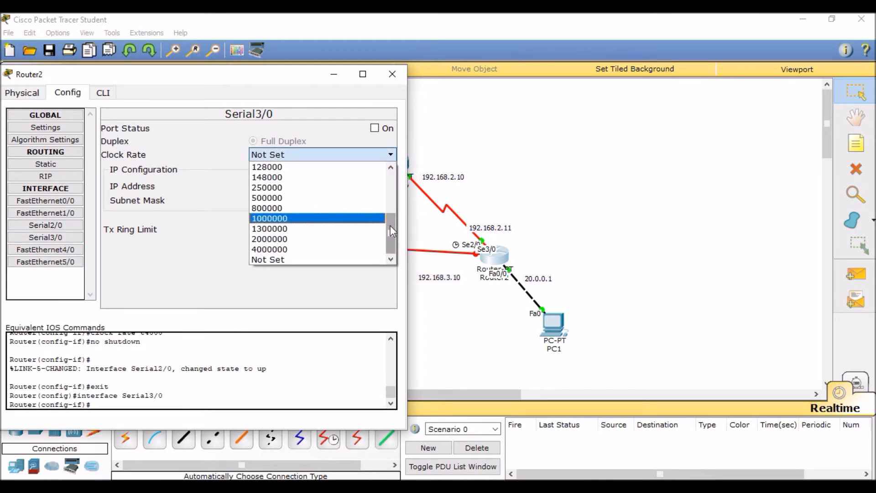
click(165, 213)
click(264, 187)
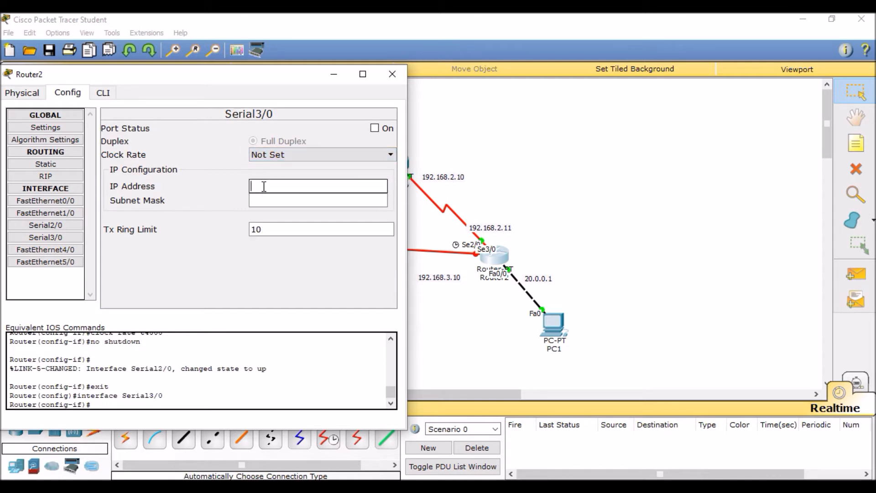
text(192.168.2)
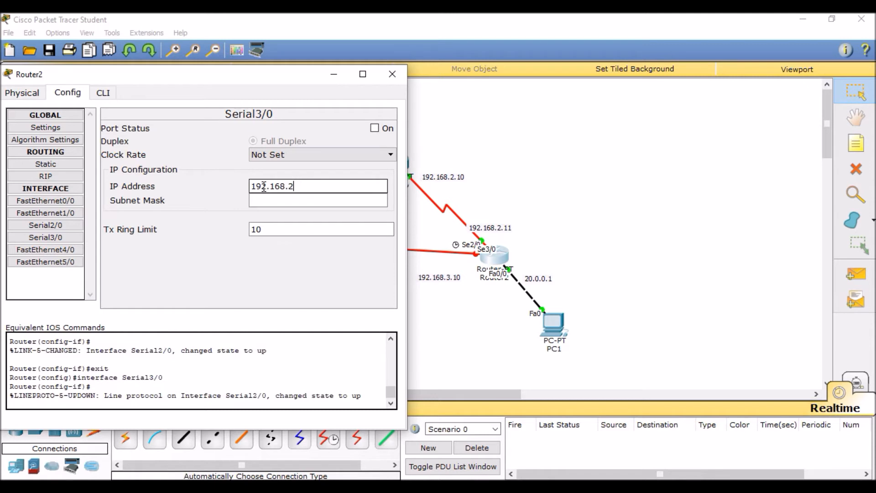
click(270, 201)
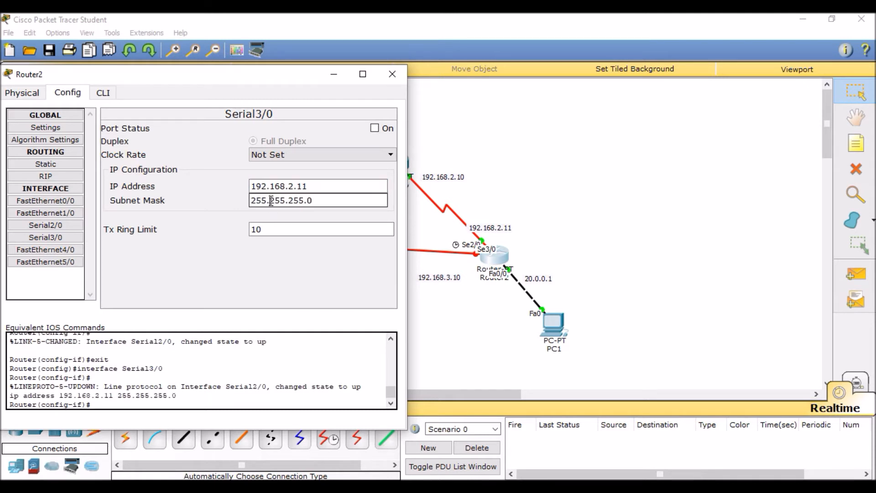
Step: Choose a clock rate of 64000 for Router2's Serial3/0 interface, turn the port on and close the router's settings
click(336, 156)
drag(391, 218, 390, 196)
click(283, 209)
click(374, 128)
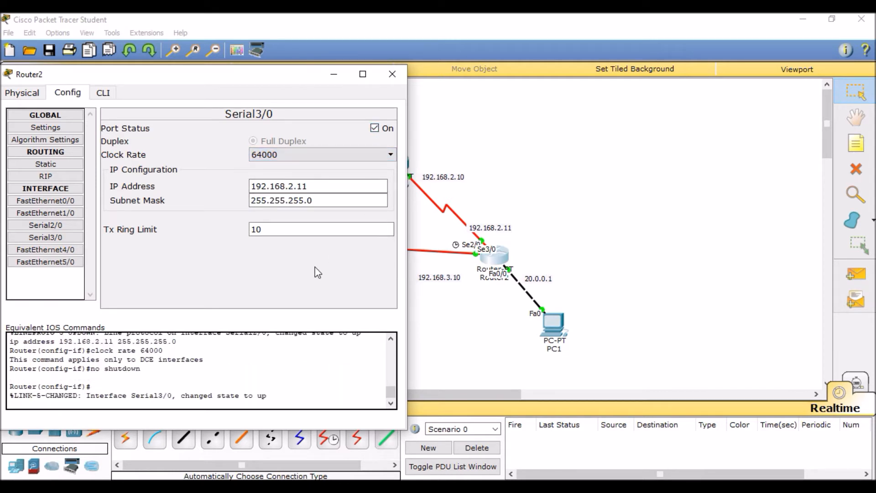
click(392, 74)
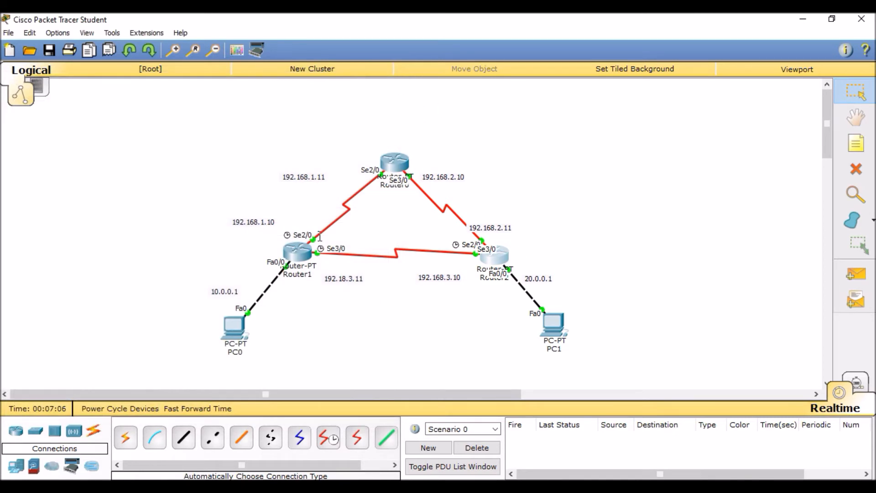
Step: Open Router1's command line, run exit to leave the current mode, and enter RIP configuration with router rip
click(298, 250)
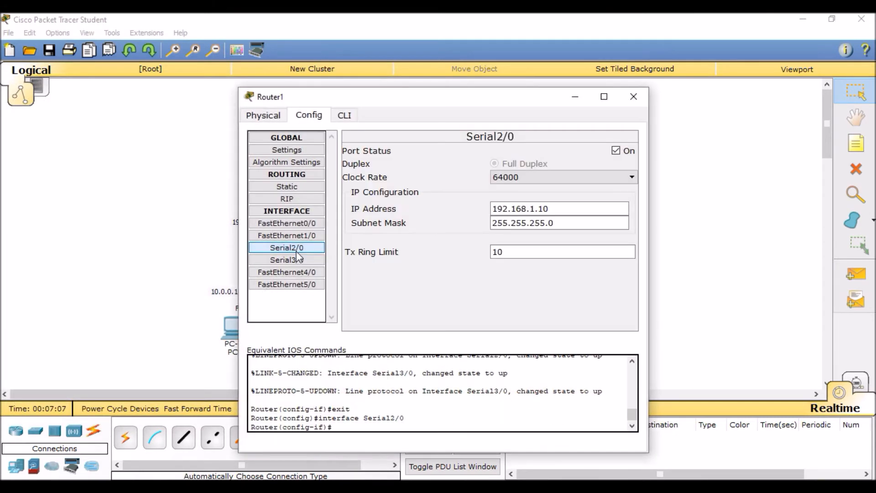
drag(417, 96, 505, 73)
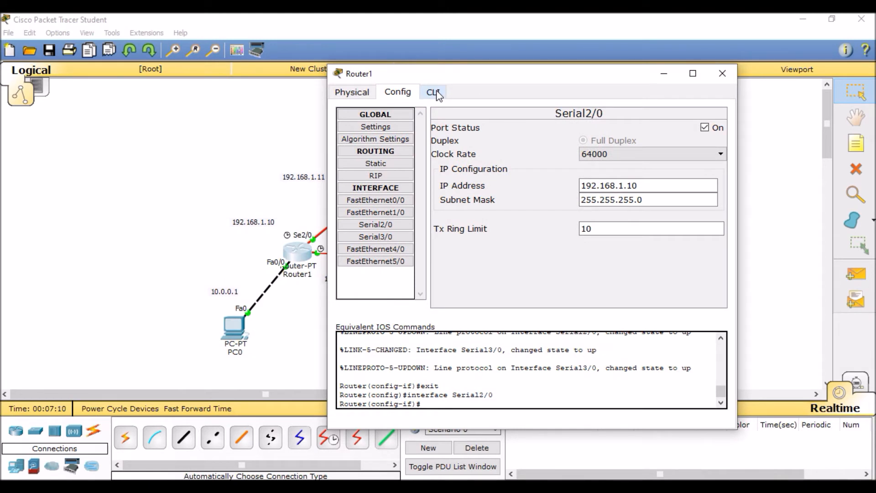
click(398, 176)
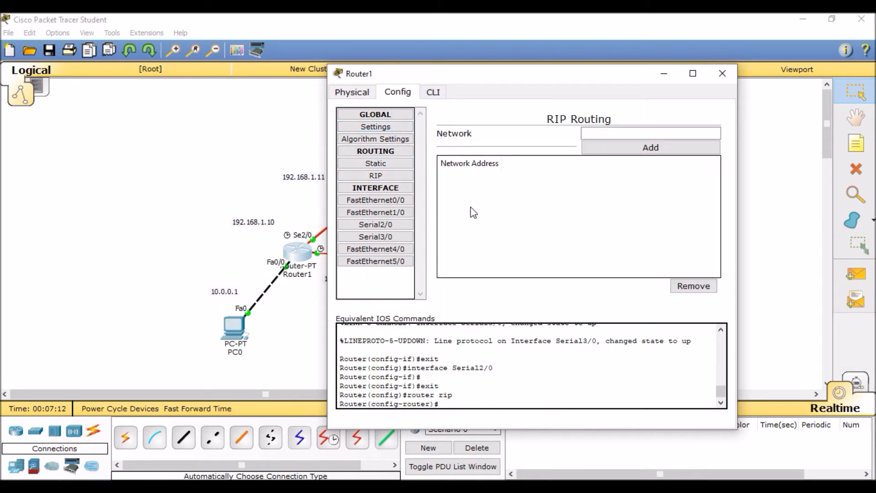
click(434, 92)
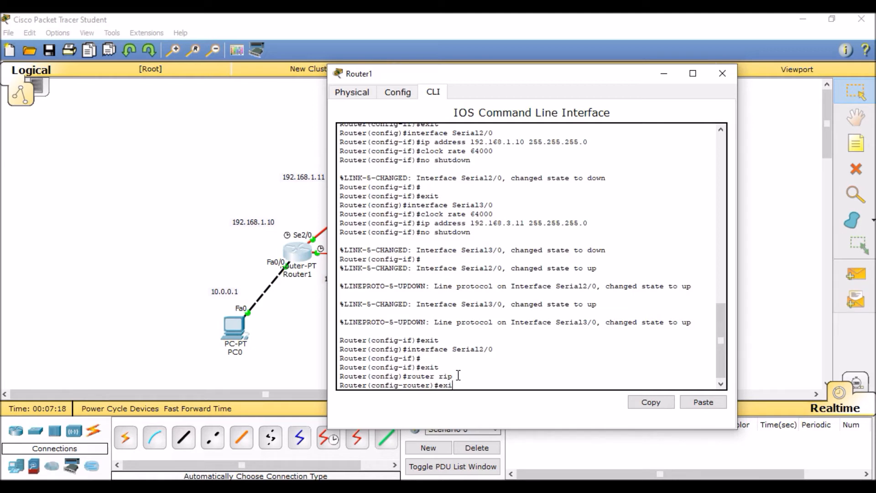
text(t)
key(Return)
drag(499, 82, 586, 70)
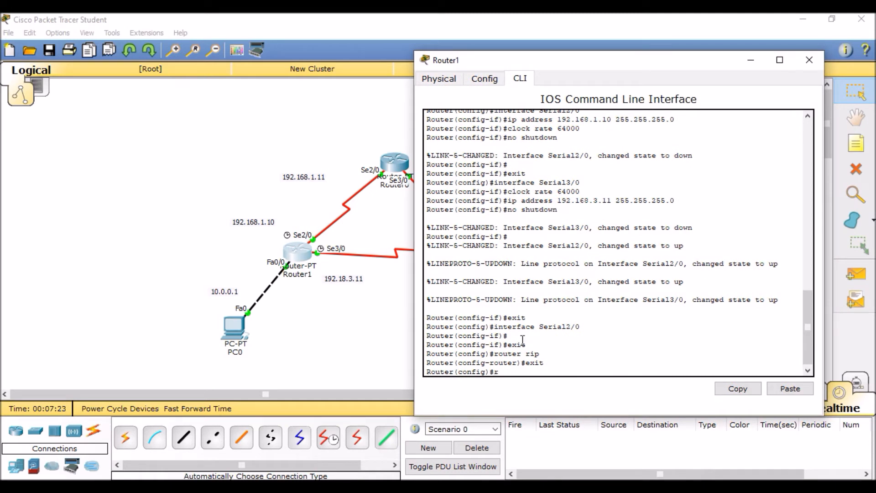
text(router rip)
key(Return)
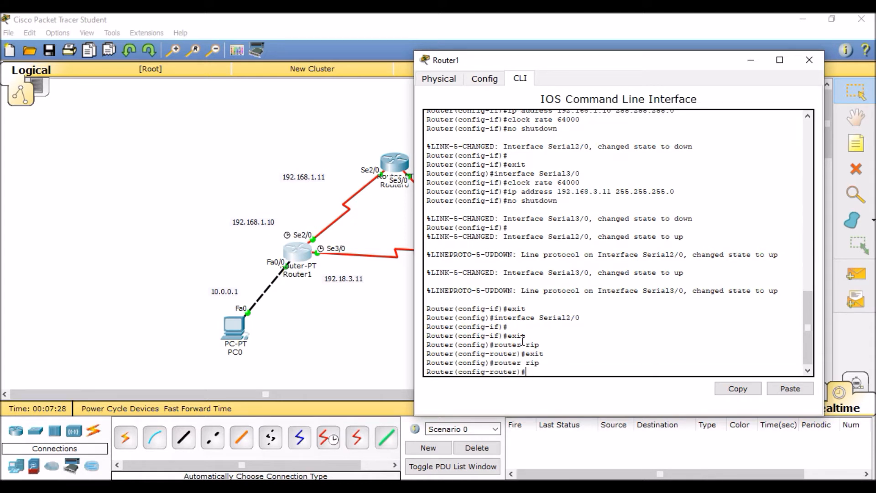
Step: Add networks 10.0.0.0 and 192.168.1.0 to Router1's RIP routing with network commands
text(network 10.0.0.0)
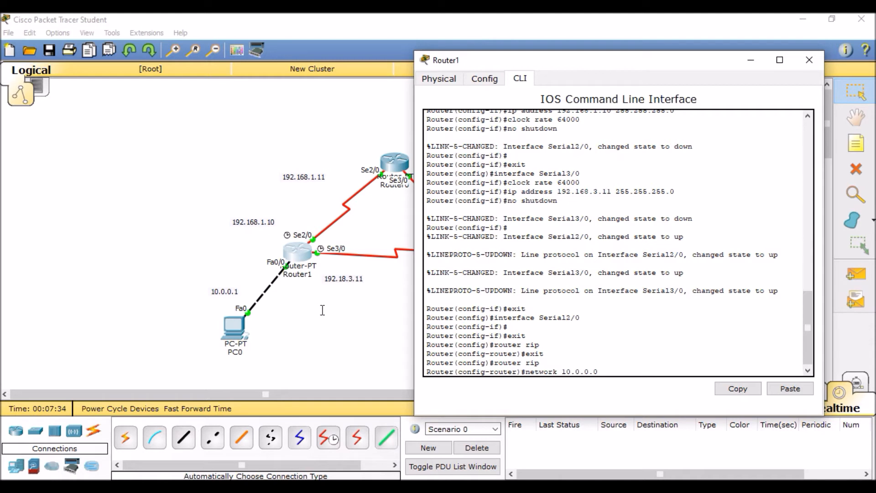
key(Return)
text(network)
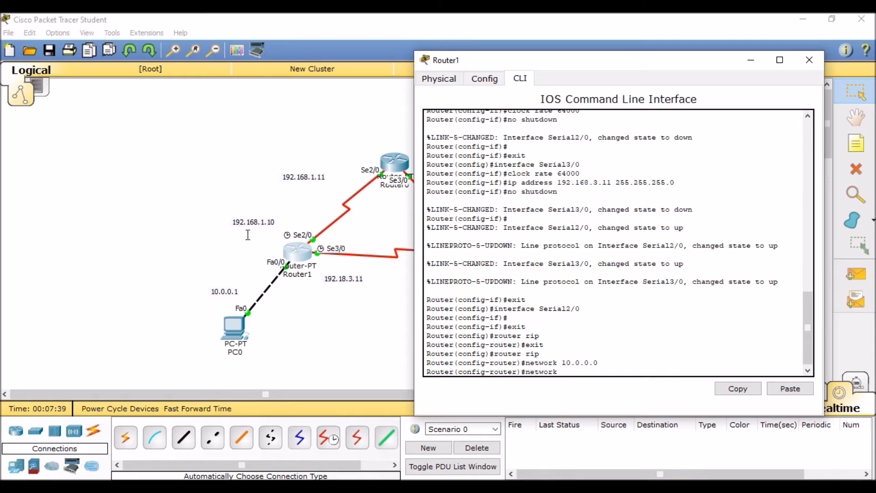
text(192.168.1.0)
key(Return)
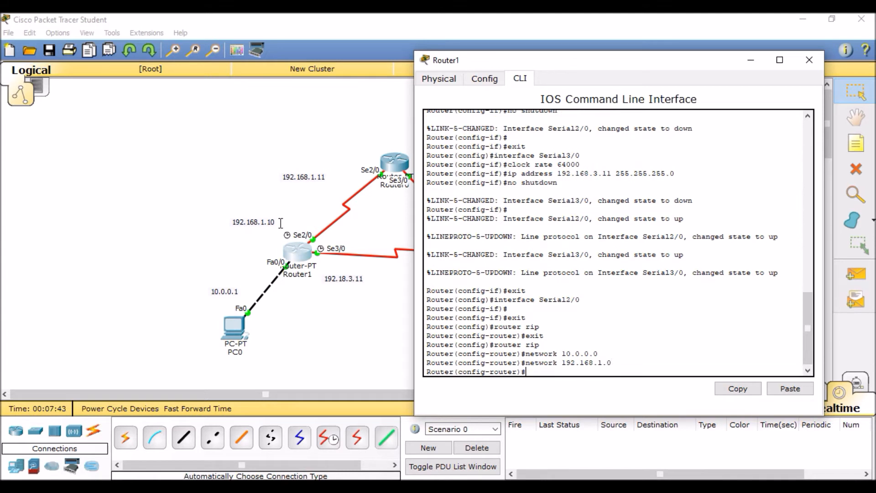
Step: Add network 192.168.3.0 to Router1's RIP routing by editing the previous network command
key(Up)
key(BackSpace)
key(BackSpace)
key(BackSpace)
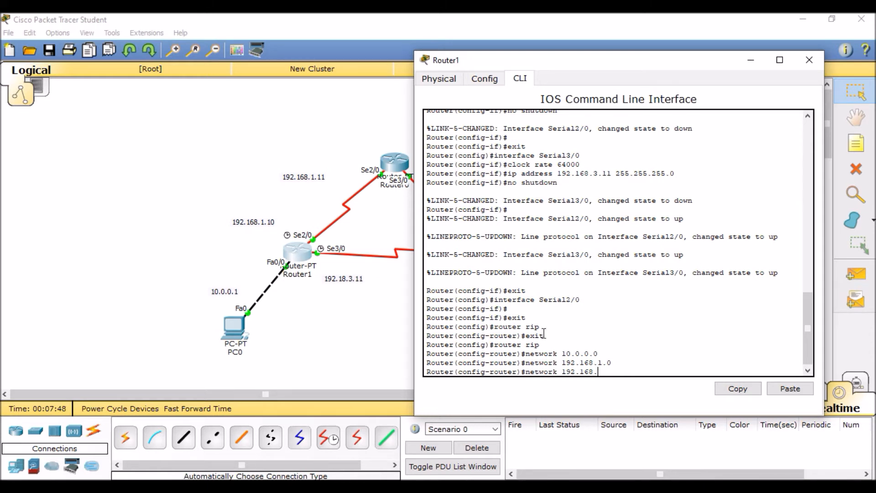
text(3.0)
key(Return)
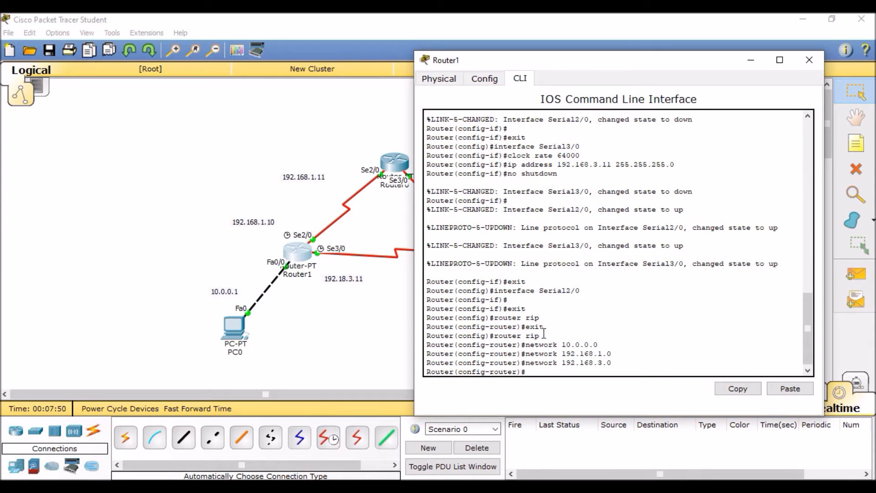
Step: Review Router1's list of RIP network addresses and its Serial3/0 interface settings
click(780, 60)
click(71, 37)
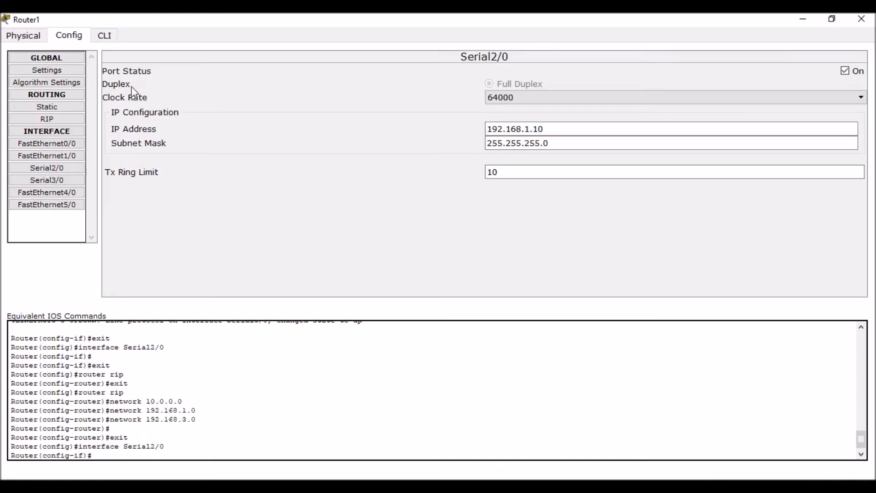
click(59, 120)
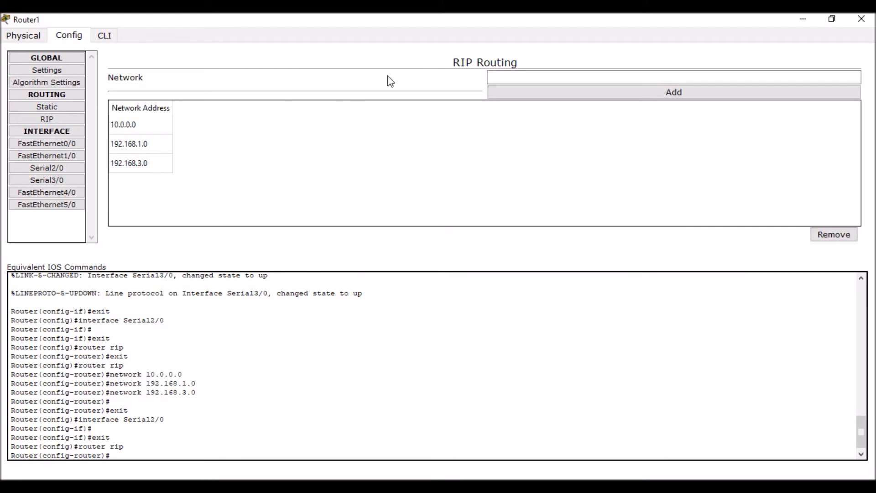
click(832, 18)
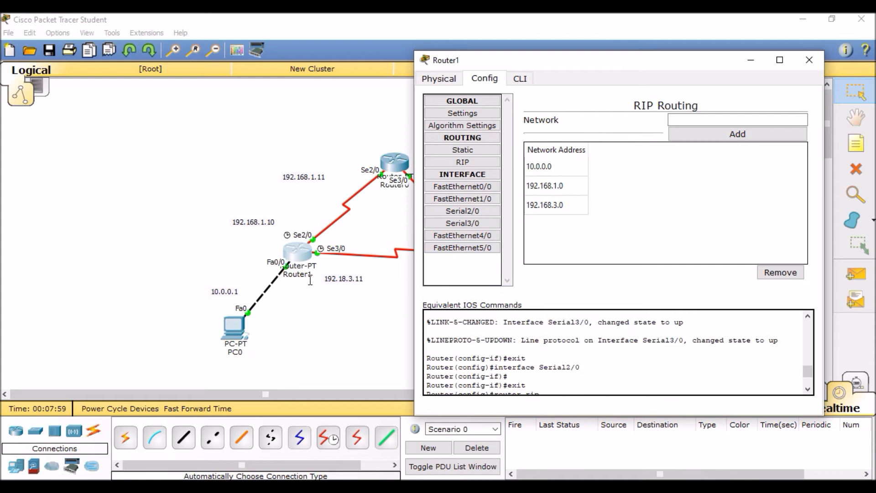
click(478, 223)
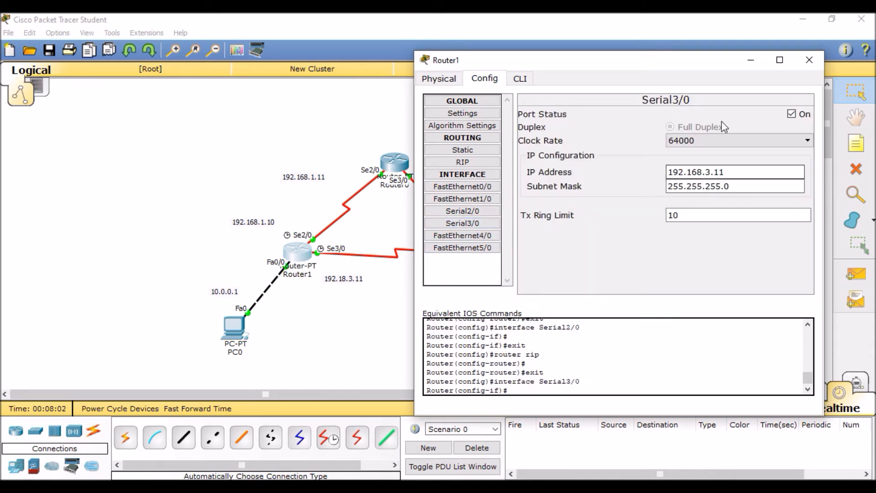
Step: Close Router1's window, open Router0's RIP routing settings and add network 192.168.1.0
click(810, 63)
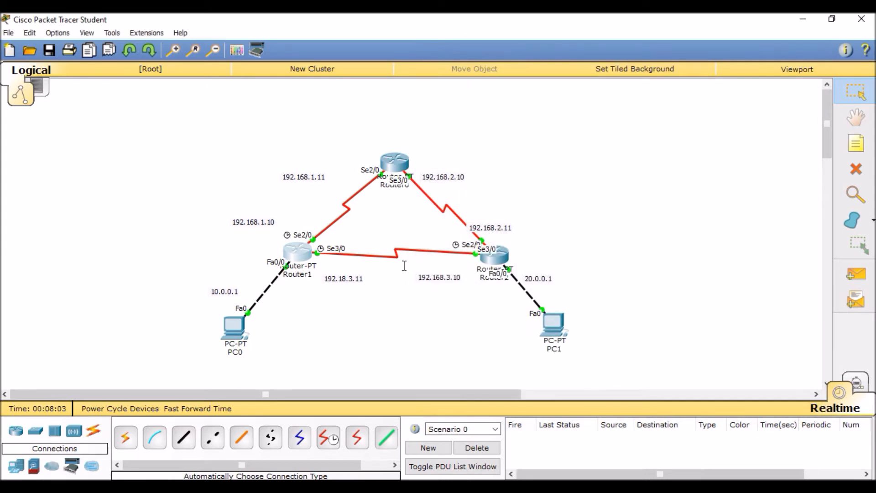
click(403, 163)
drag(473, 104, 746, 77)
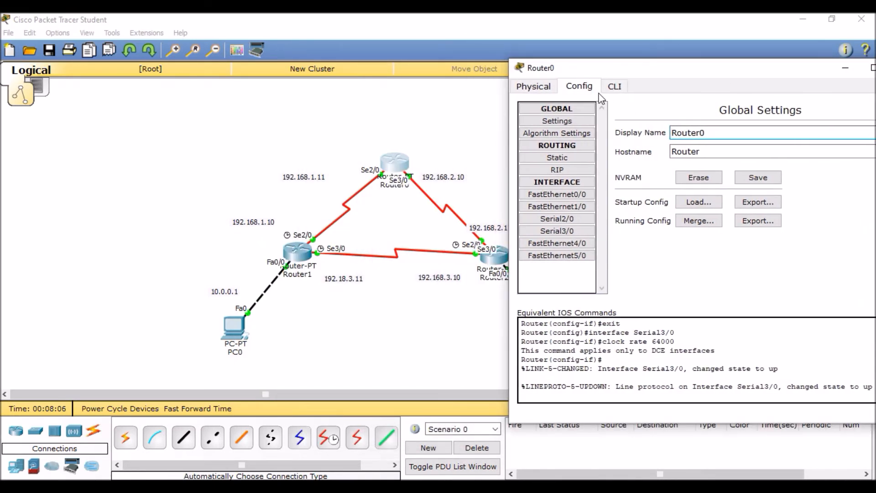
click(568, 171)
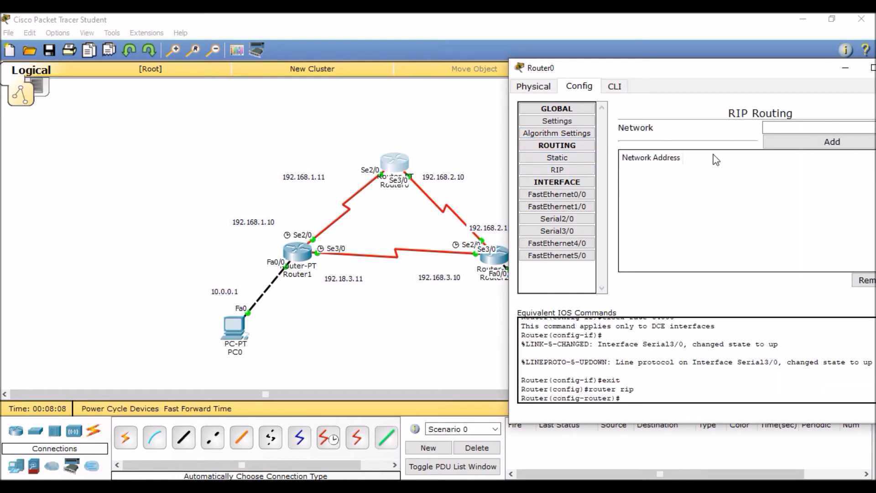
click(783, 129)
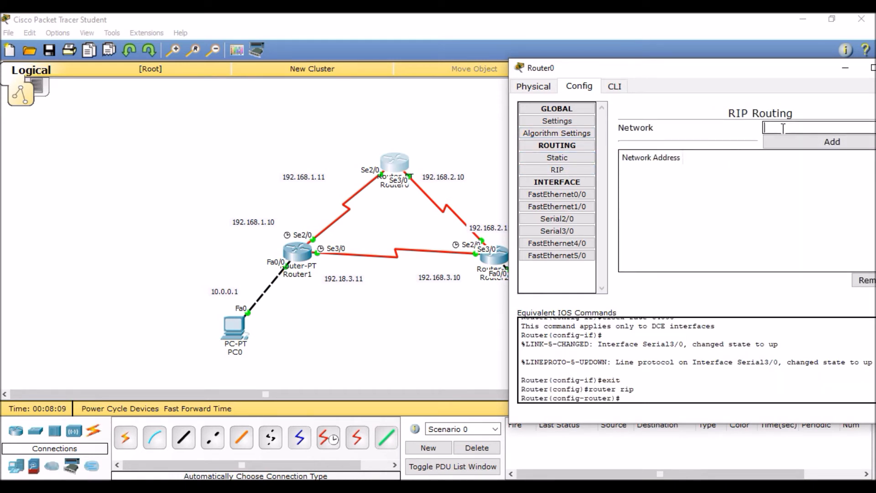
text(192.168.1.0)
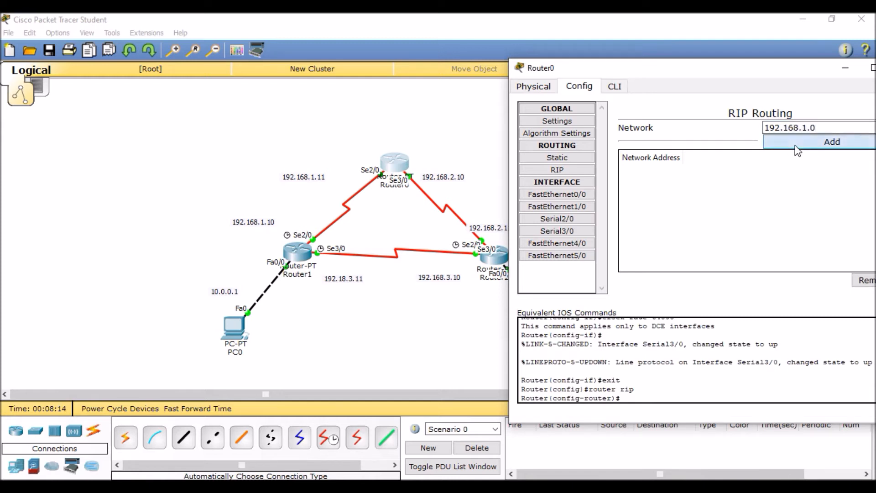
click(797, 142)
Step: Add network 192.168.2.0 to Router0's RIP routing and close the router's window
click(792, 128)
text(192.168.)
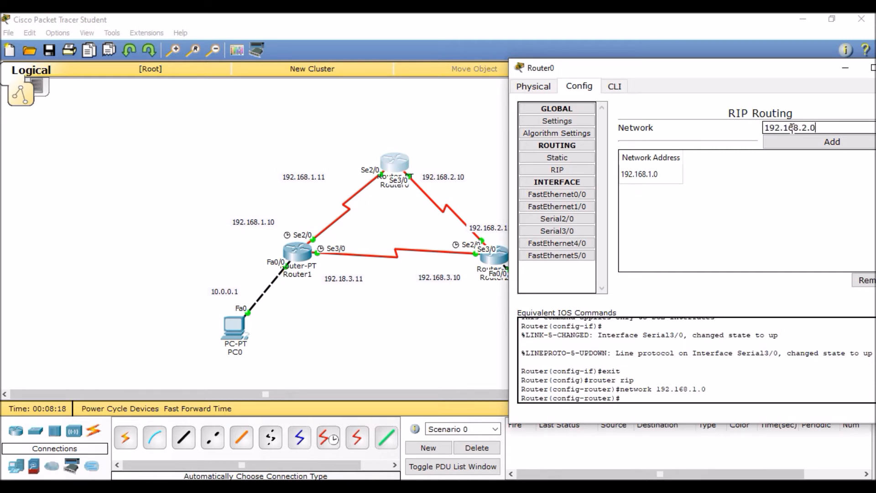
text(2.0)
click(813, 142)
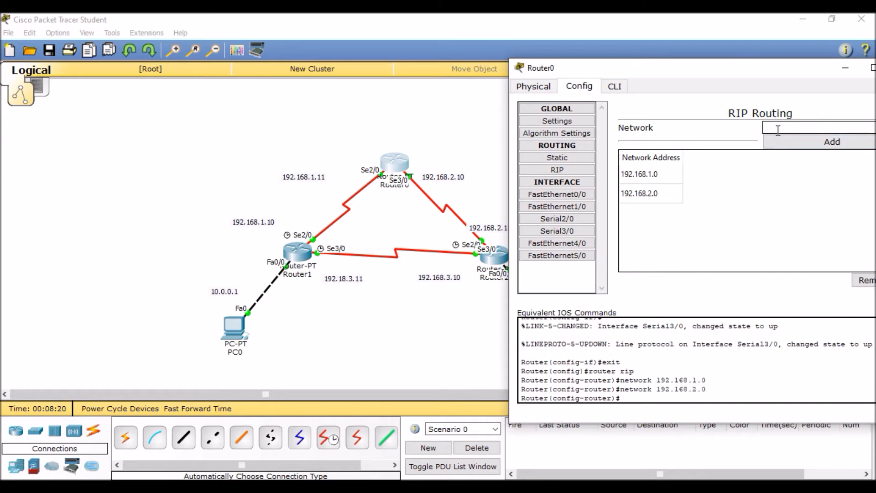
drag(653, 82, 291, 93)
click(537, 79)
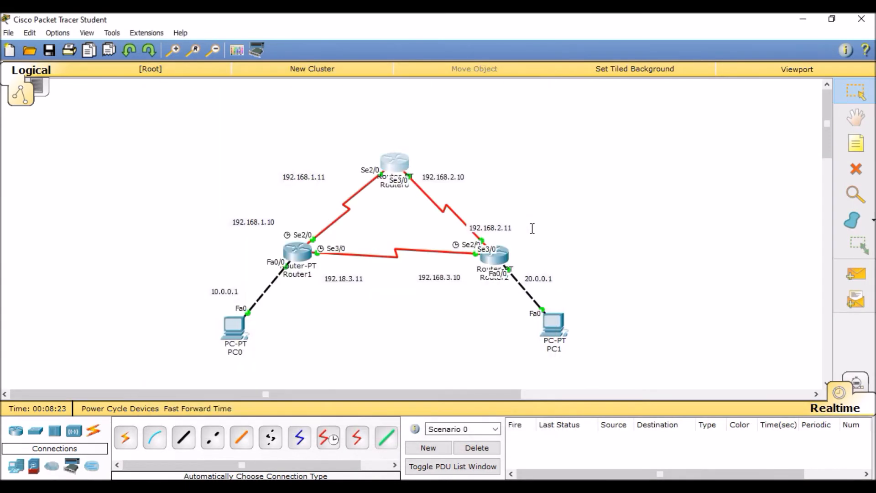
Step: Open Router2's RIP routing settings and add network 20.0.0.0
click(494, 256)
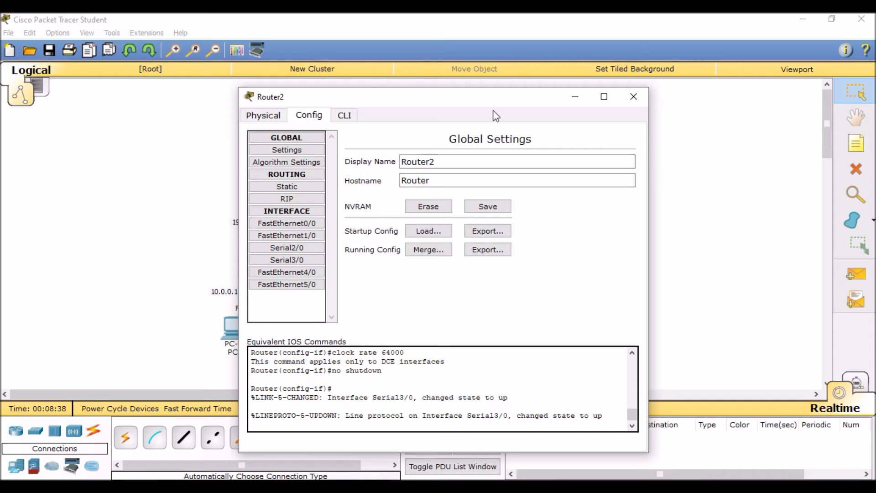
drag(440, 108, 647, 82)
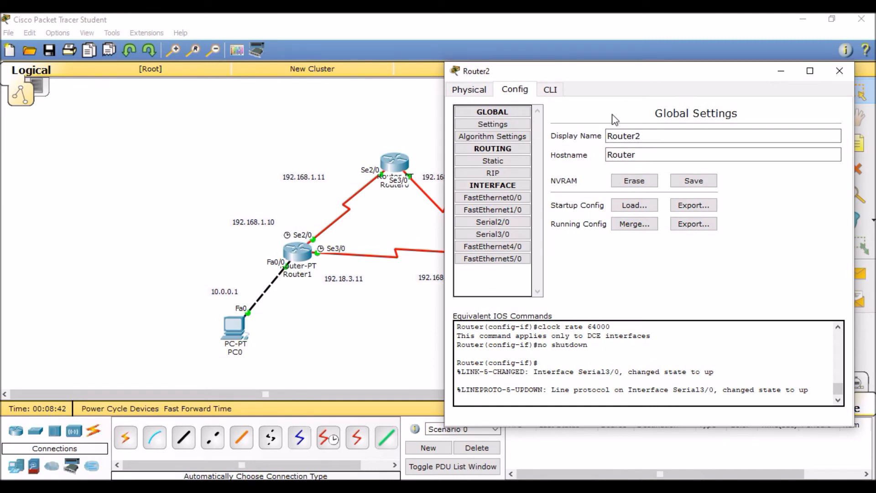
click(505, 172)
drag(671, 75, 231, 73)
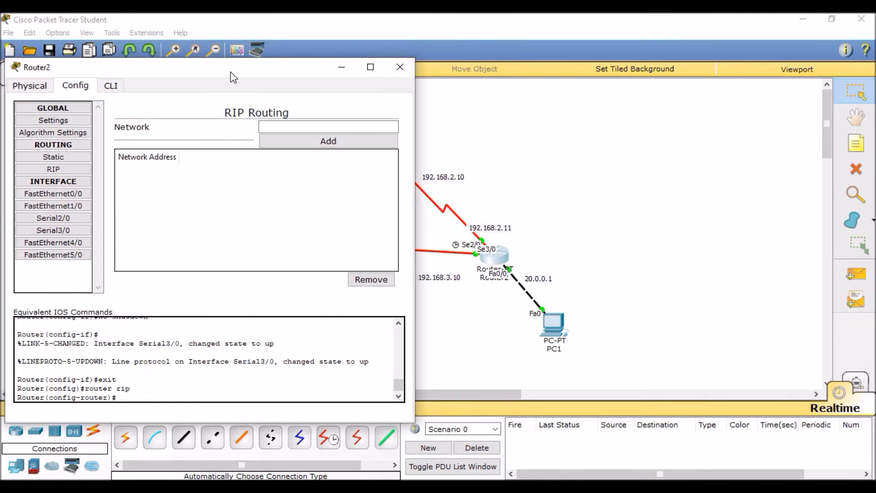
click(280, 127)
text(20.0.0.1)
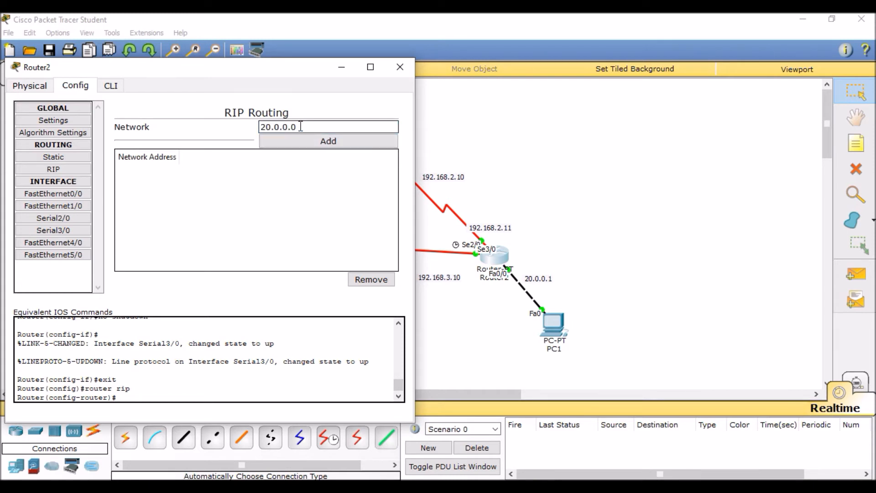
click(315, 147)
Step: Add networks 192.168.2.0 and 192.168.3.0 to Router2's RIP routing and close the router's window
click(300, 128)
text(192.168.2.0)
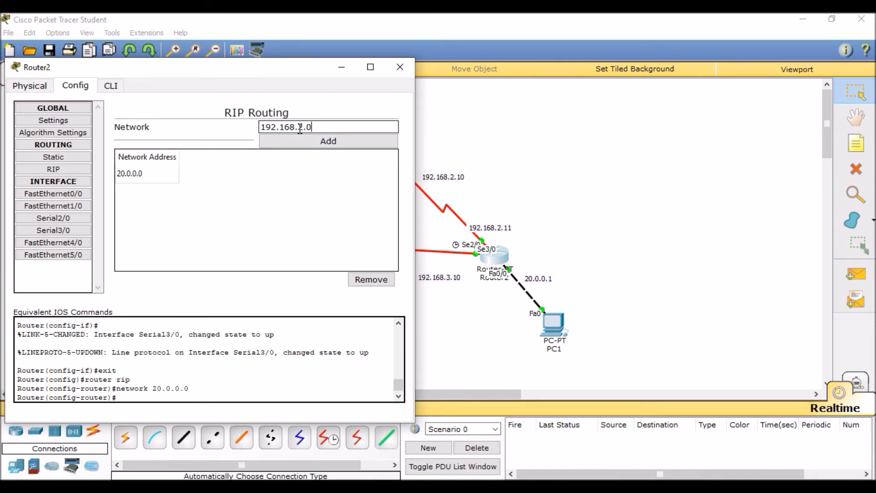
click(307, 142)
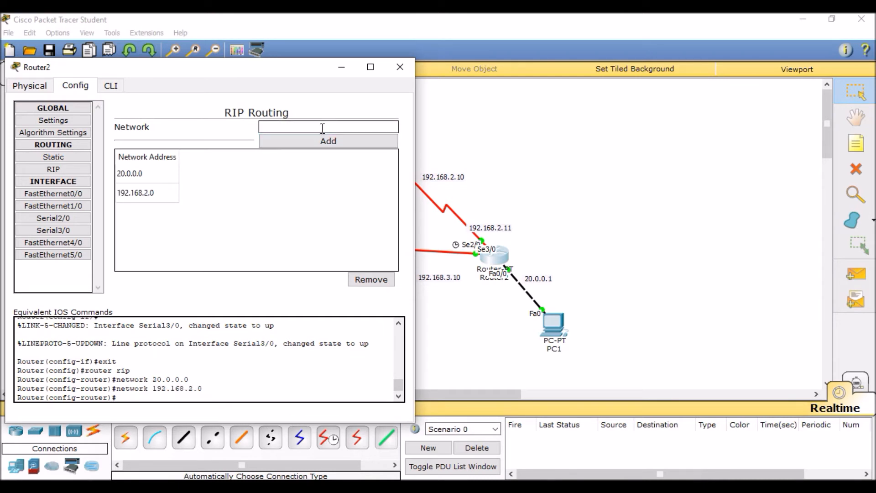
click(322, 124)
text(192.168)
click(348, 144)
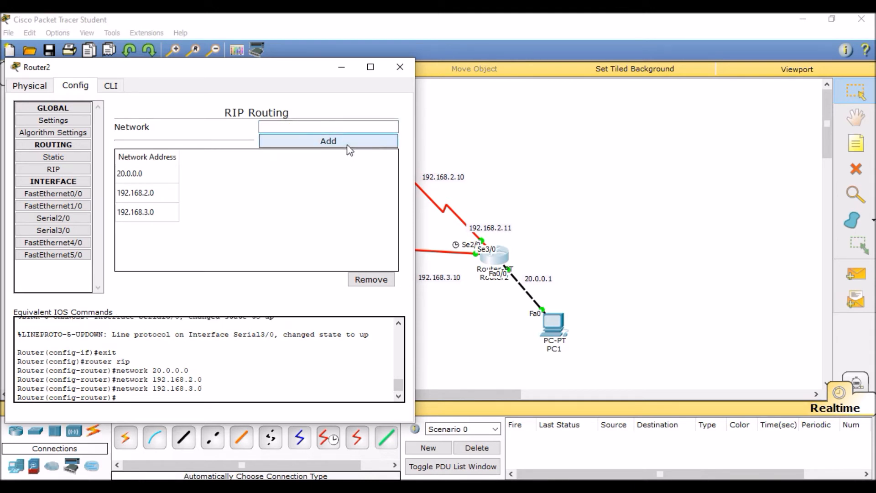
click(400, 69)
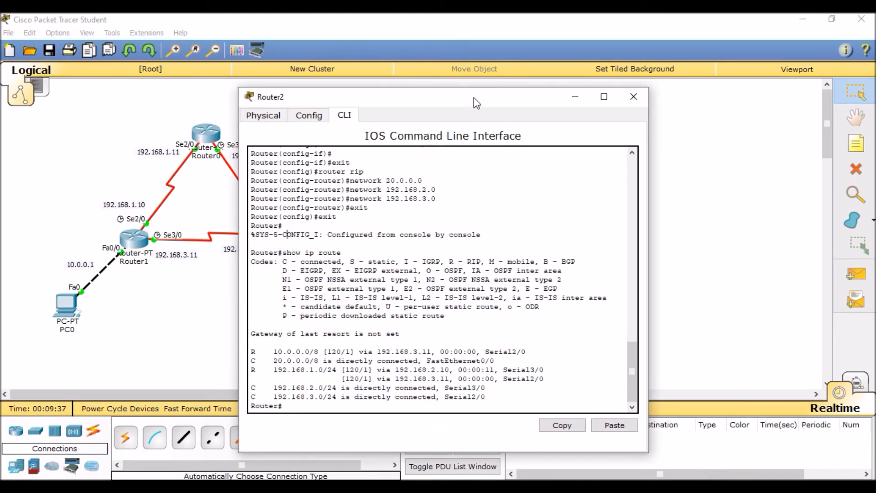
Step: Close Router2's window, open Router0's command line and run exit twice to return to privileged mode
drag(474, 99, 588, 66)
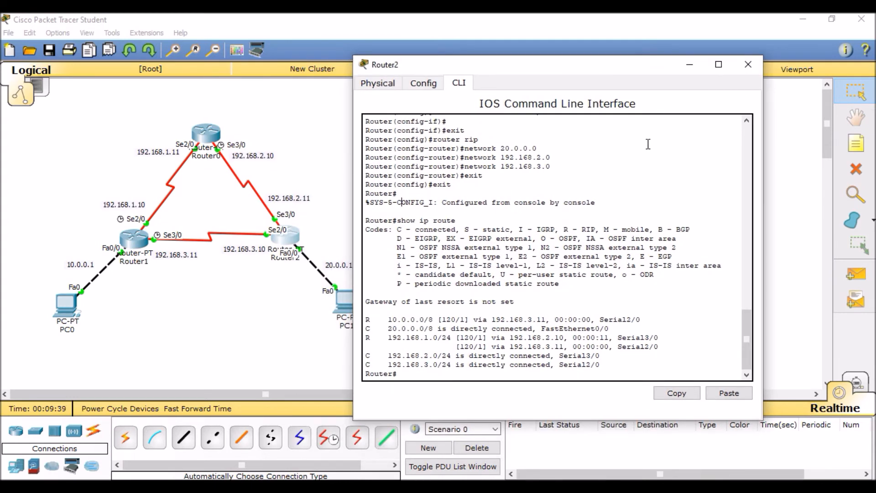
click(748, 64)
click(211, 132)
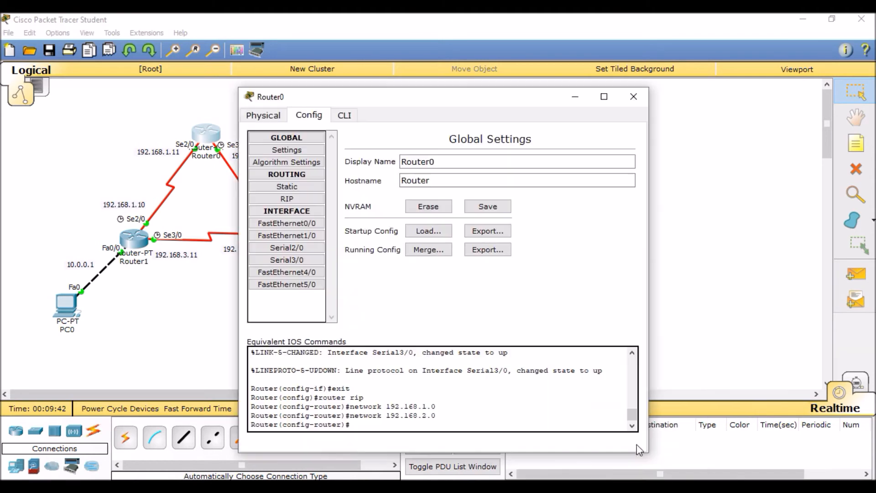
click(344, 120)
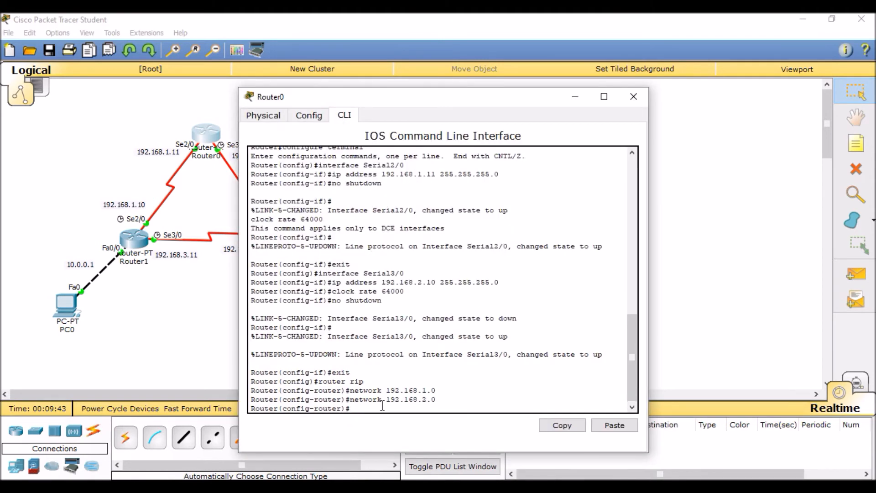
text(xit)
key(Return)
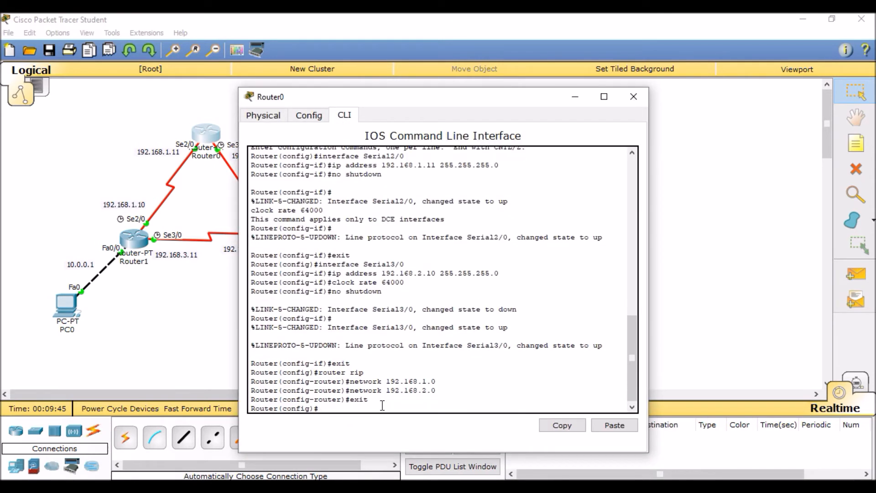
text(exit)
key(Return)
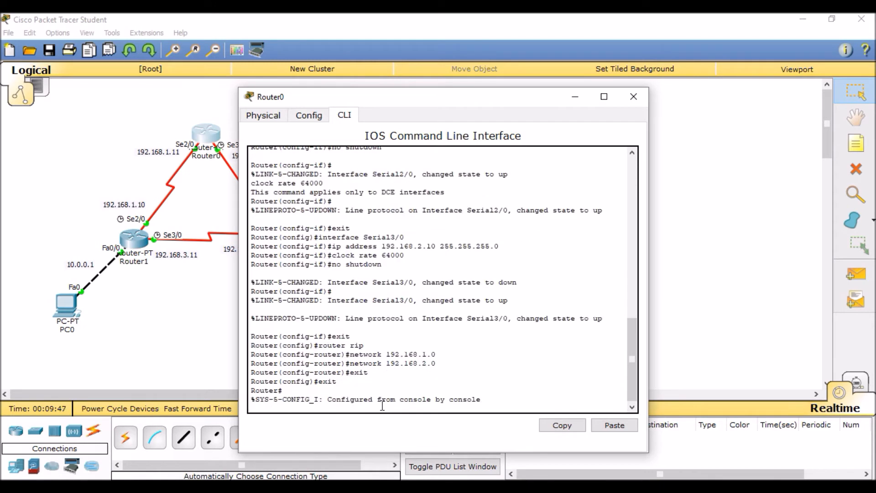
key(Return)
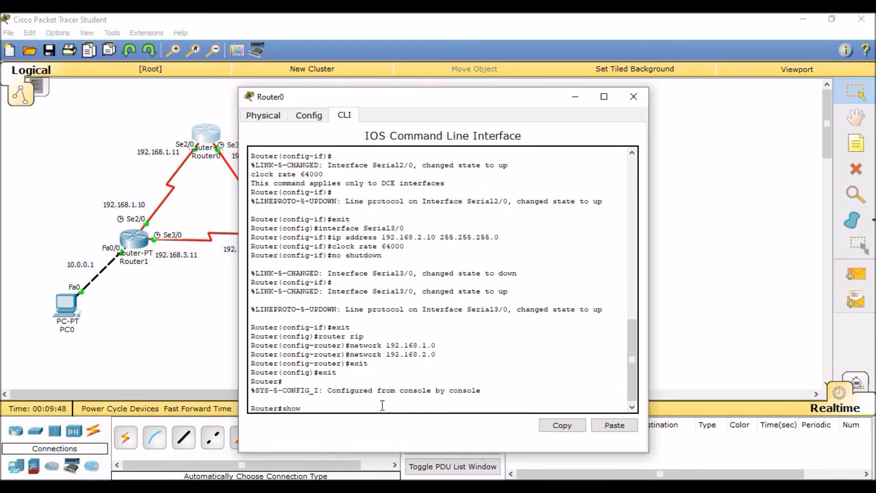
Step: Run show ip route on Router0, examine its routing table and close the router's window
text(show rout)
text(e)
key(Return)
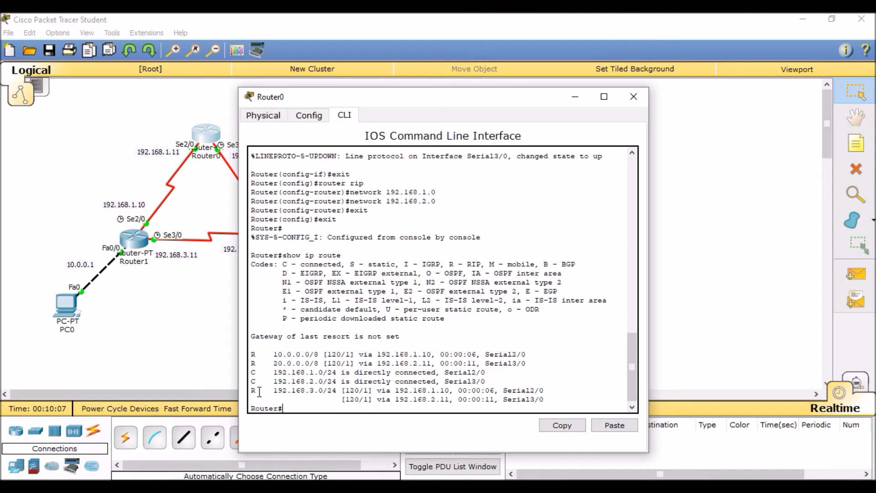
drag(428, 98, 521, 71)
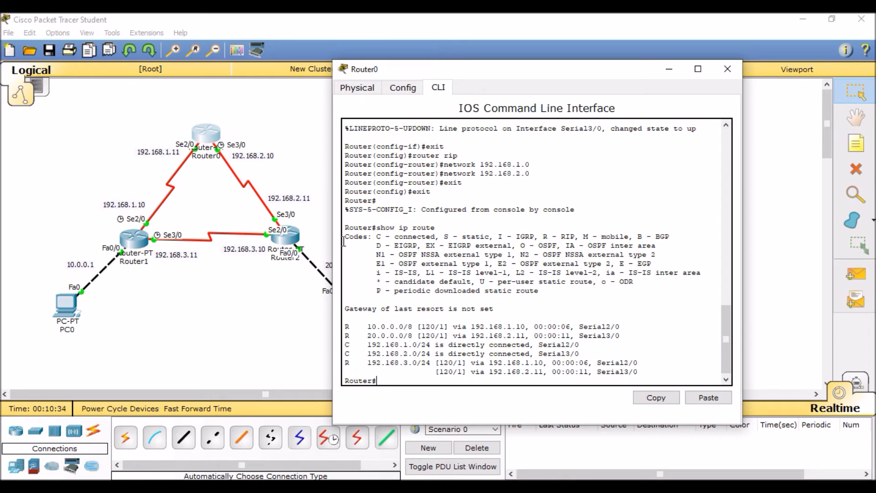
click(727, 69)
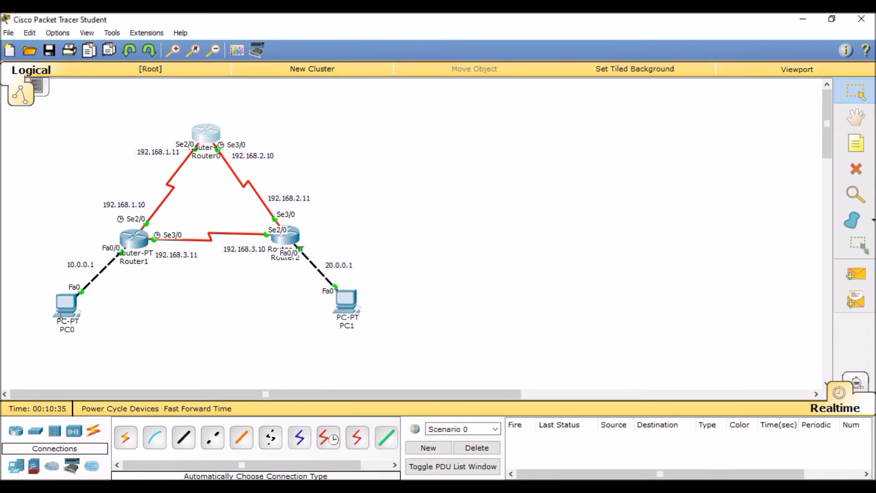
Step: Give PC0 the static IP address 10.0.0.10, subnet mask 255.0.0.0 and default gateway 10.0.0.1
click(55, 299)
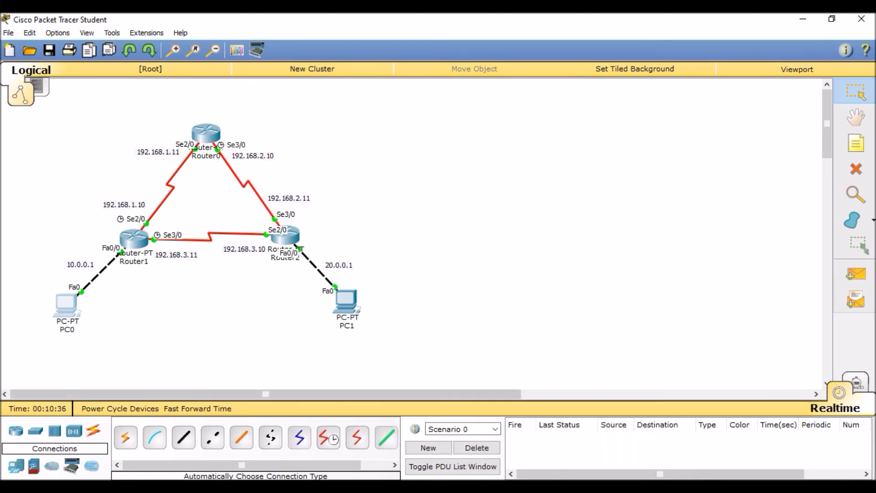
click(648, 440)
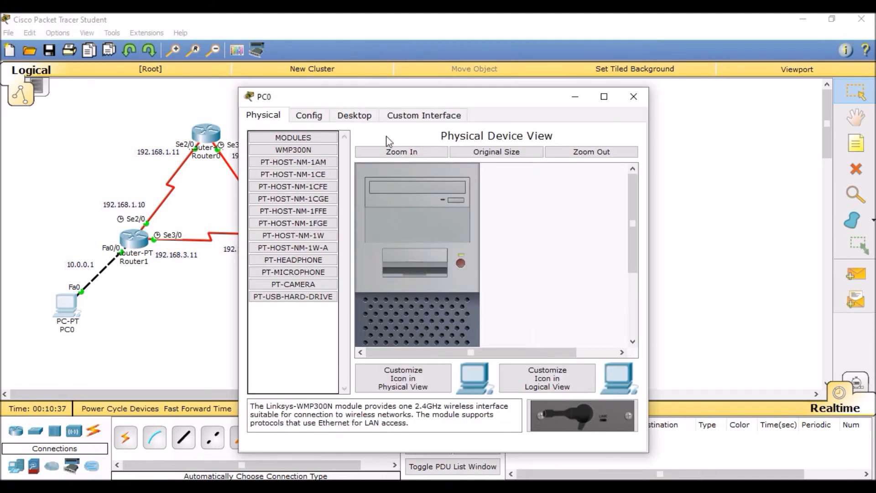
click(354, 115)
click(309, 152)
click(388, 188)
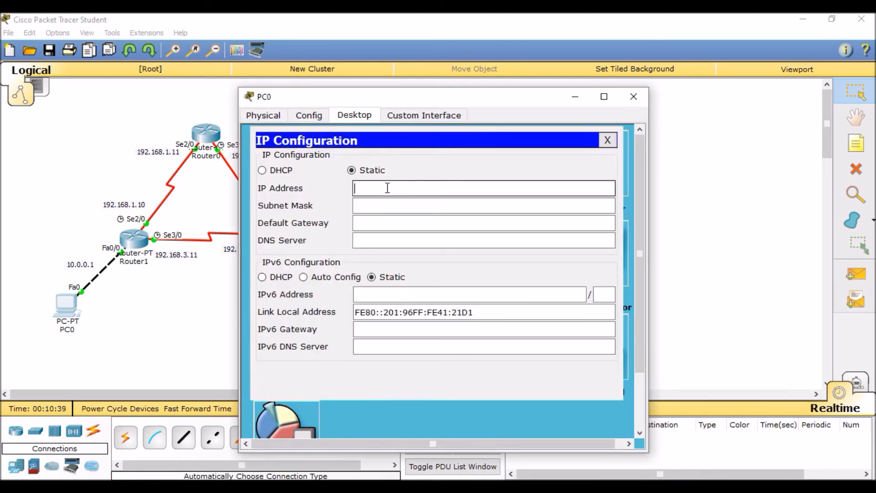
text(10.0.0.10)
click(393, 211)
click(395, 222)
text(10.0.0.1)
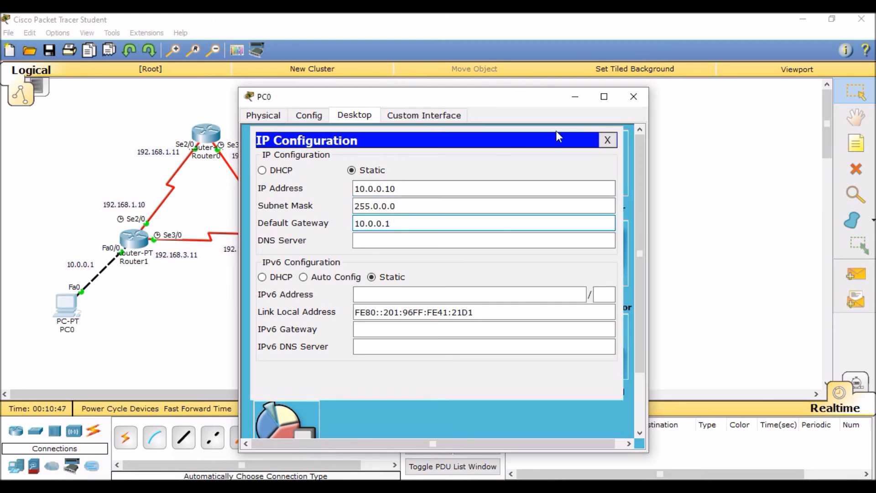
click(633, 97)
Step: Give PC1 the static IP address 20.0.0.10, subnet mask 255.0.0.0 and default gateway 20.0.0.1
click(349, 300)
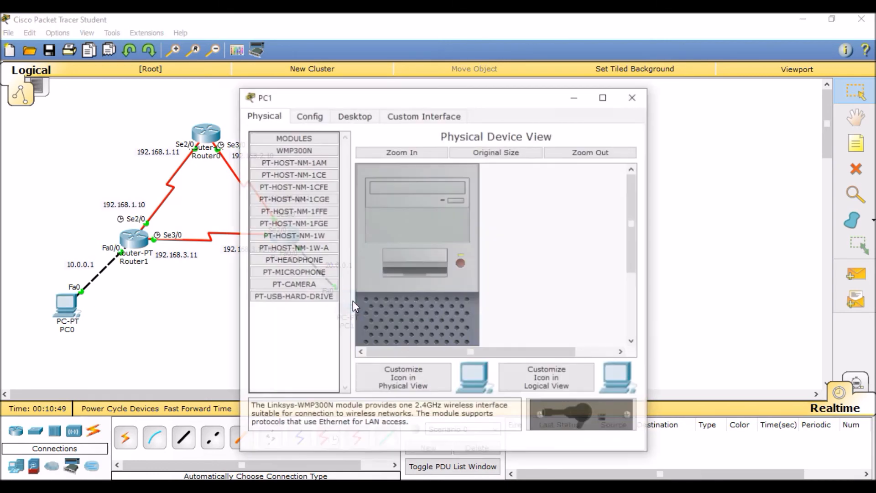
click(354, 116)
click(296, 163)
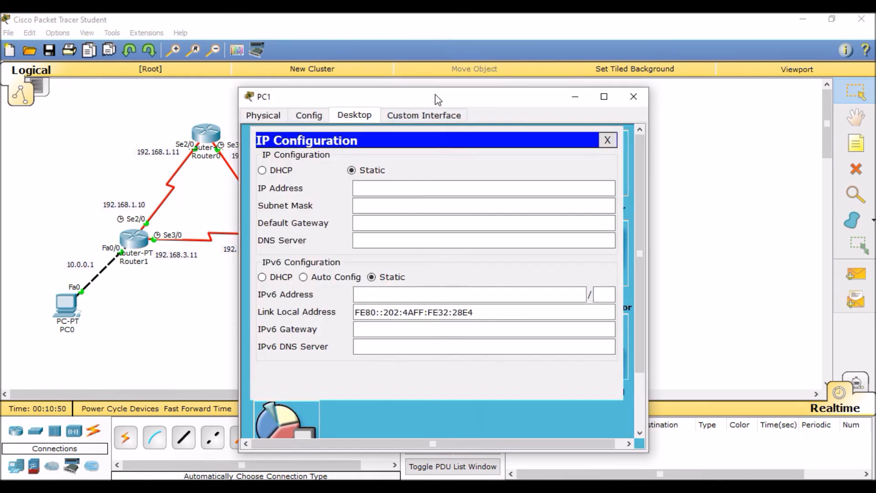
drag(437, 97, 574, 82)
click(533, 178)
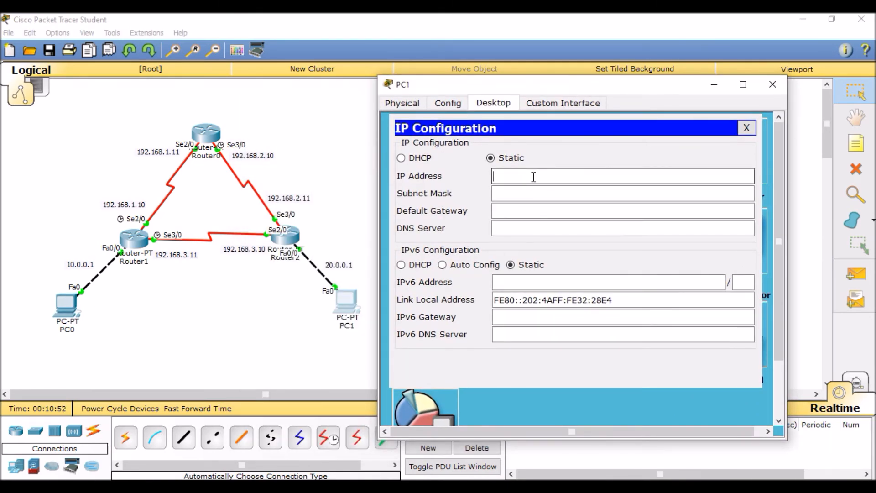
text(20.0.0.10)
click(528, 190)
click(533, 210)
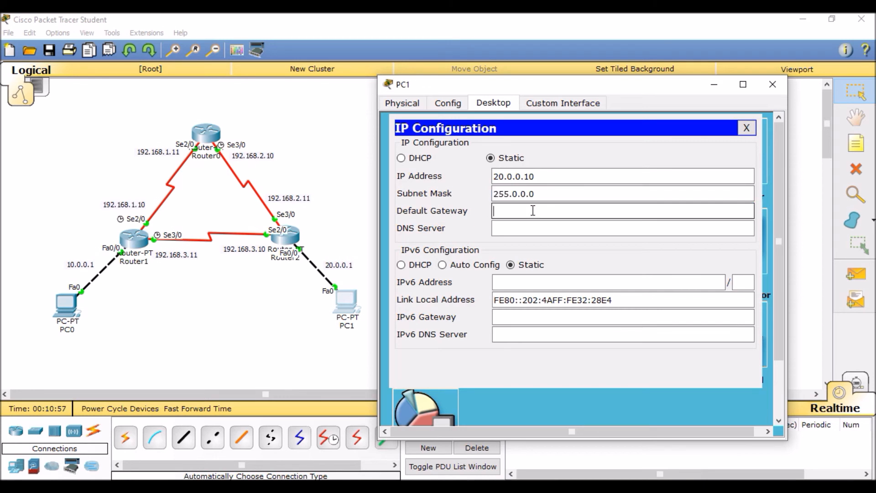
text(20.0.0.1)
click(746, 129)
Step: Open PC1's command prompt and ping 10.0.0.1 to test connectivity to the other network
click(656, 165)
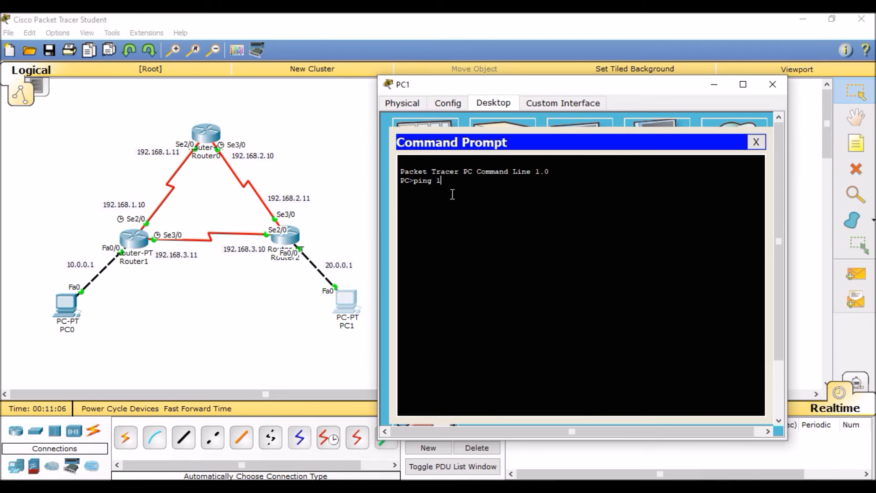
text(ping 10.0.0.1)
key(Return)
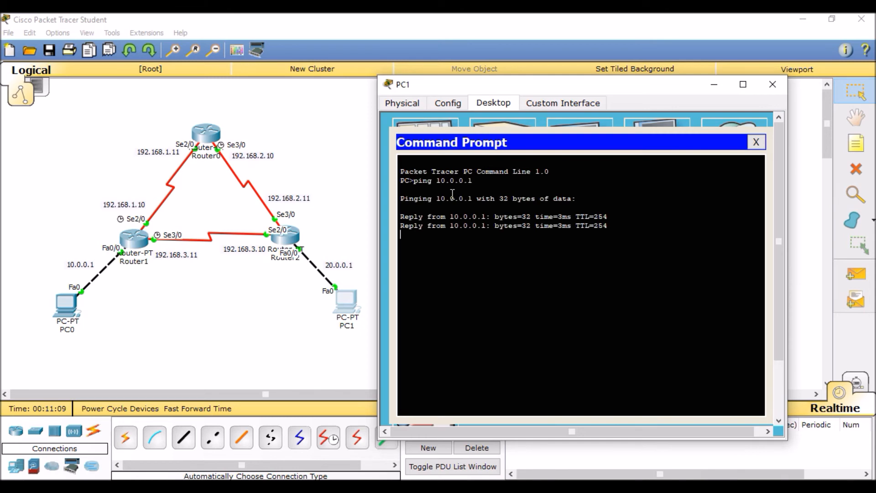
Step: Run show ip protocol on Router2, examine its routing protocol details and close the router's window
click(773, 84)
click(292, 235)
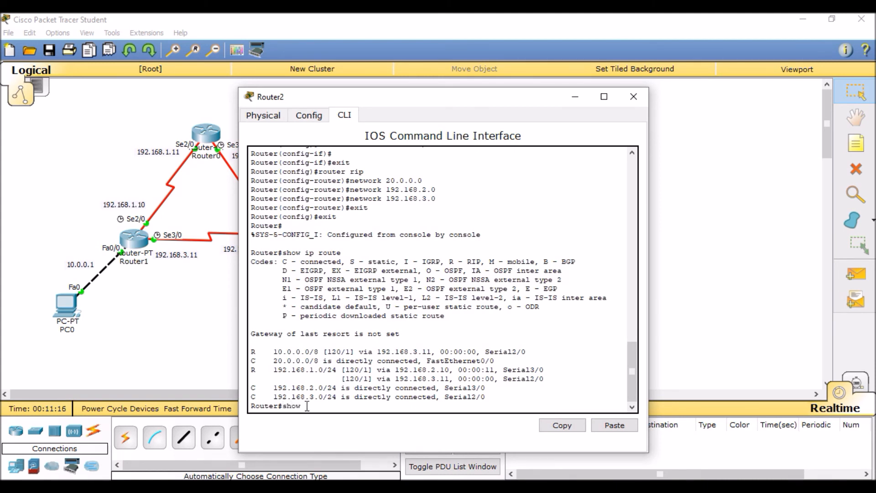
text(show ip protocol)
key(Return)
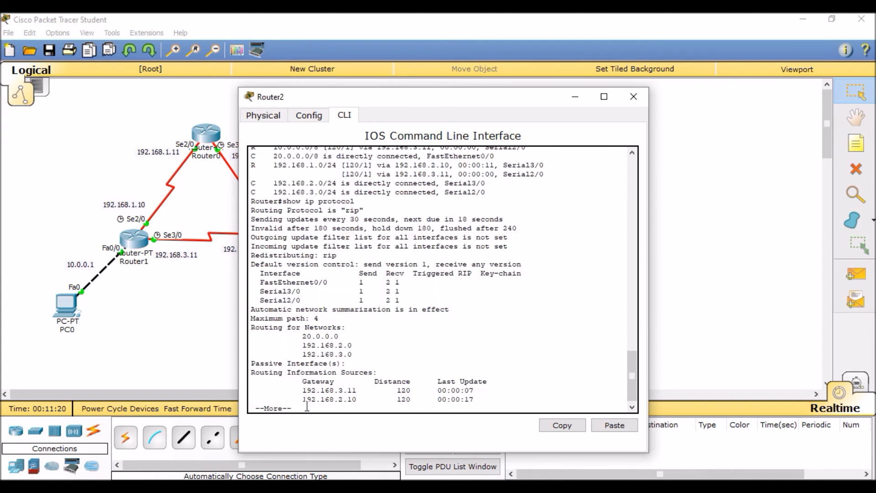
key(space)
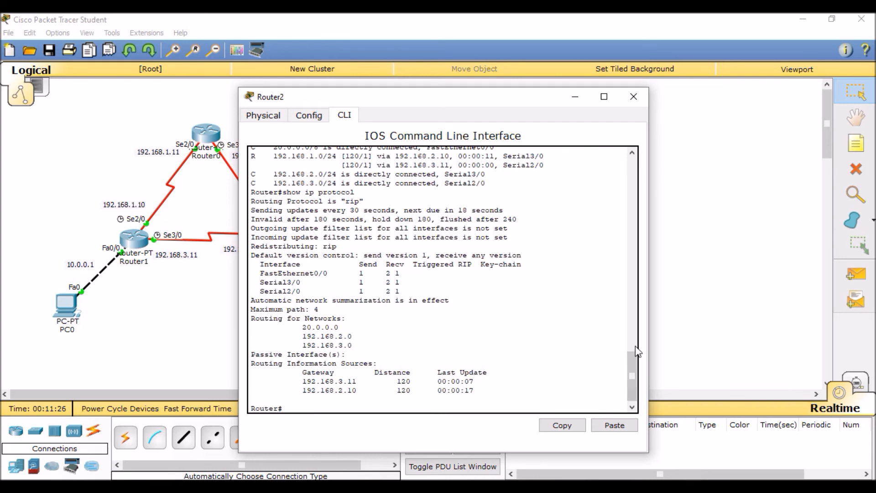
drag(635, 374, 635, 363)
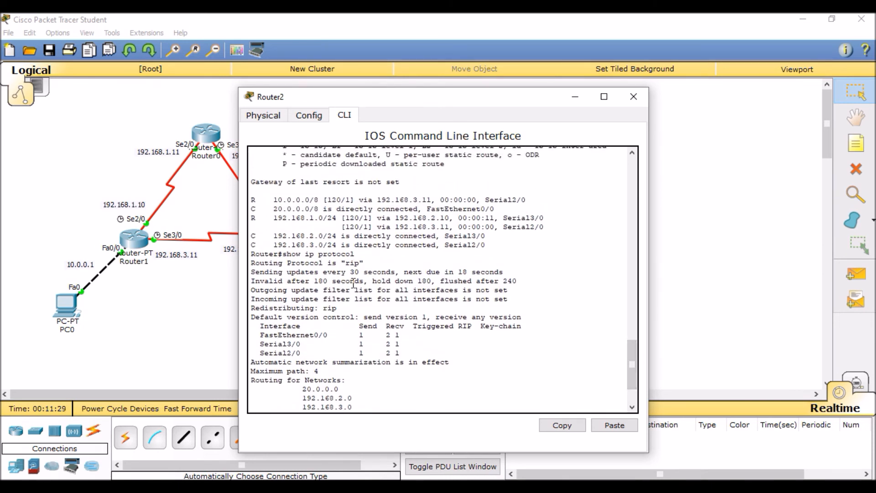
drag(364, 263, 307, 267)
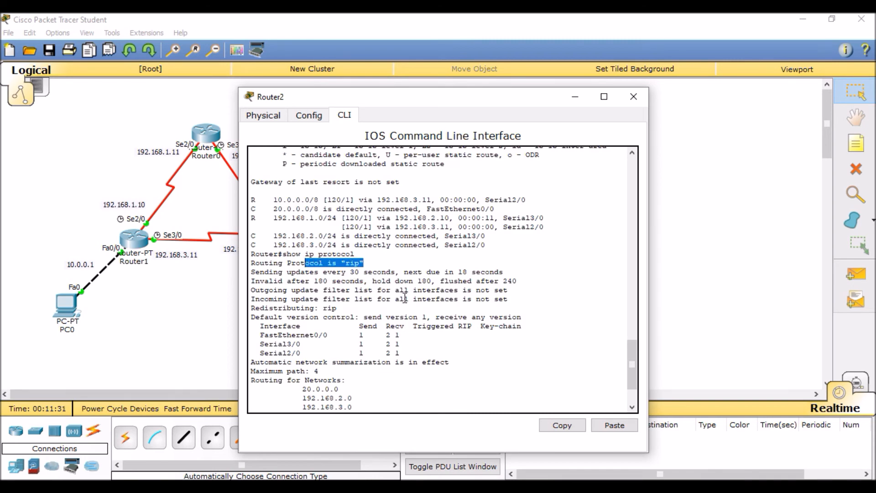
click(634, 96)
Step: Switch to Simulation mode and add a simple PDU with PC1 as source and PC0 as destination
click(862, 278)
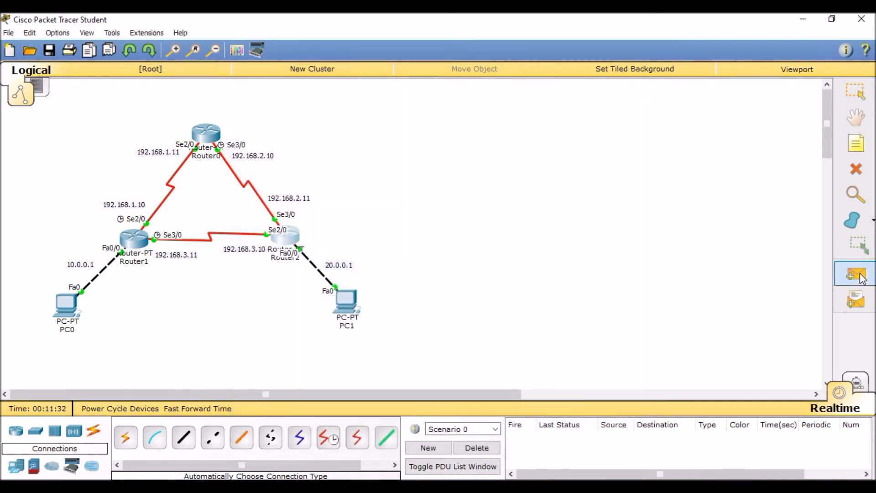
mouse_move(345, 295)
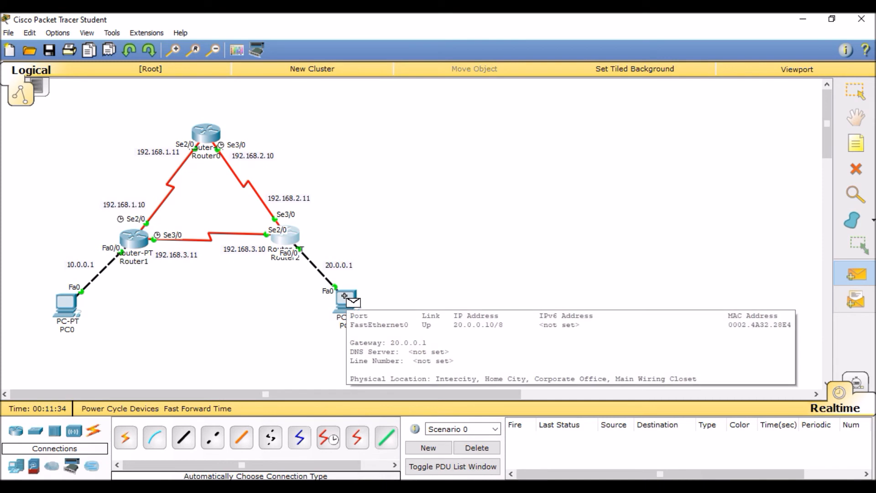
click(856, 383)
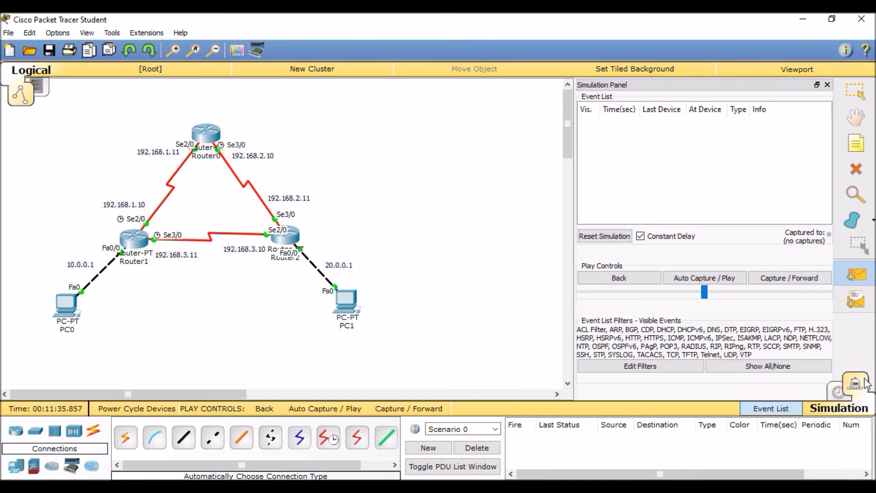
click(857, 274)
click(346, 302)
click(66, 304)
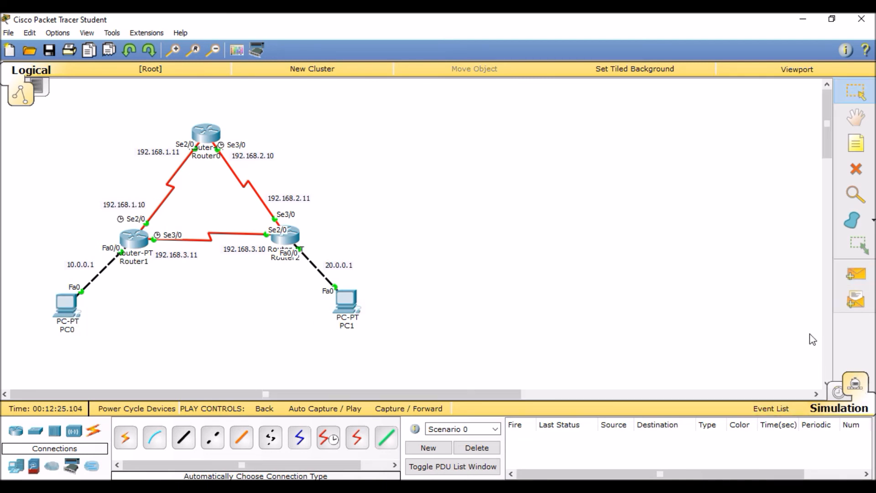
click(856, 274)
click(347, 302)
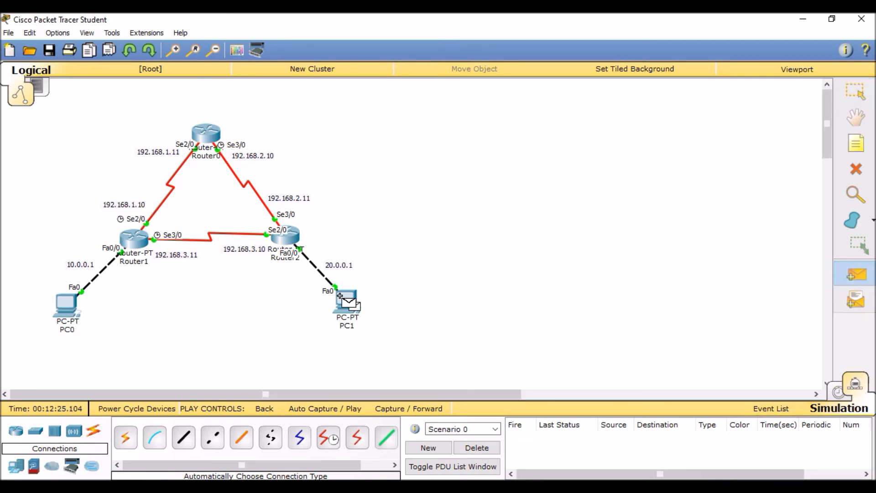
click(66, 302)
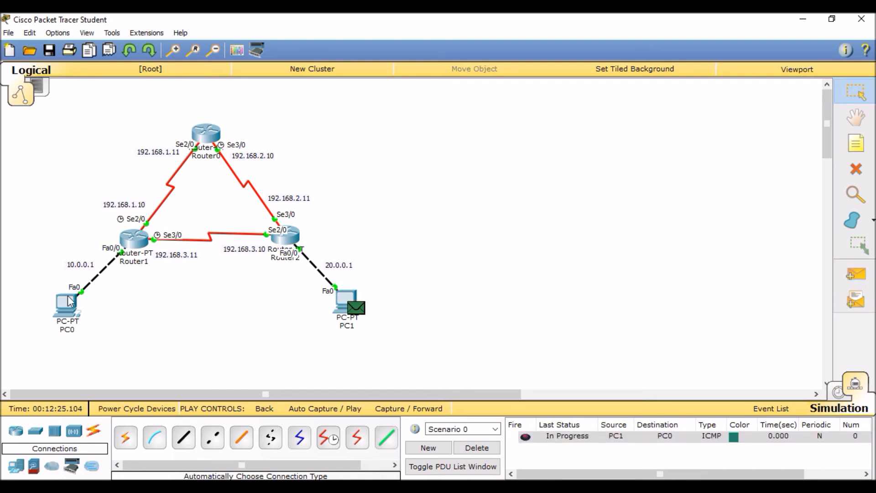
Step: Inspect the PDU's OSI model information at PC1 and step through its path between the PCs in the event list
click(355, 313)
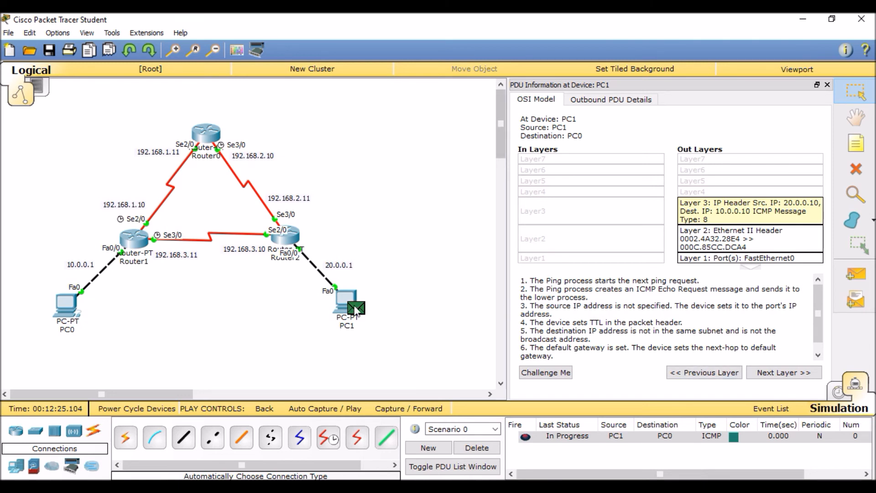
click(827, 85)
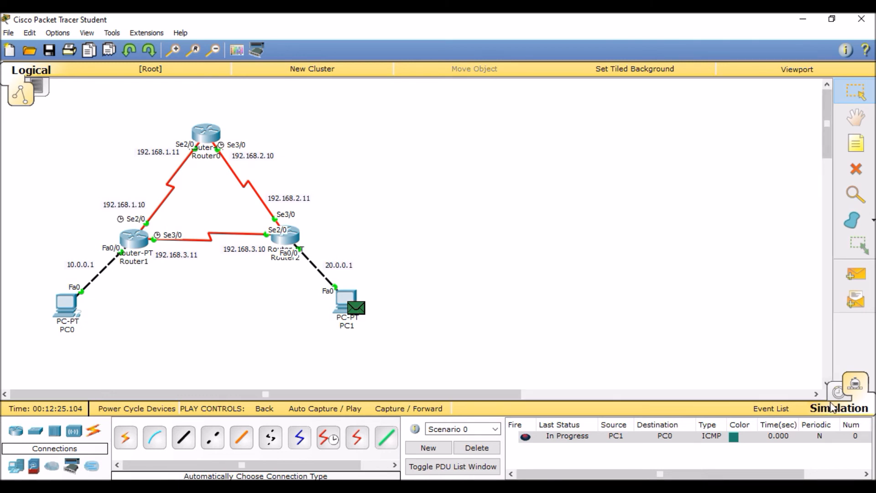
click(781, 415)
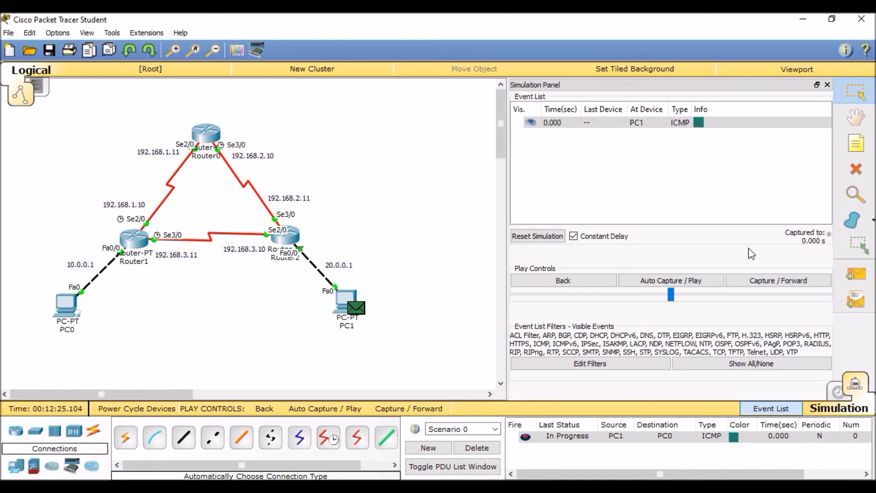
click(759, 291)
click(759, 292)
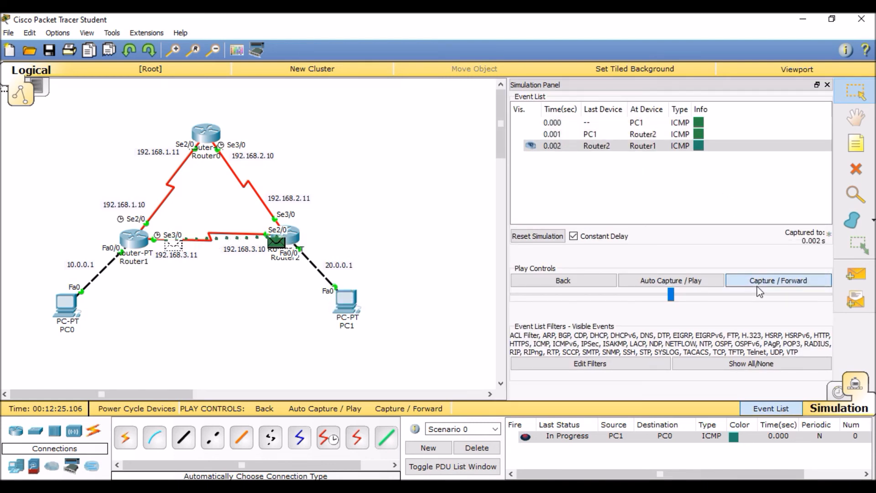
click(759, 291)
click(759, 291)
click(759, 291)
click(759, 291)
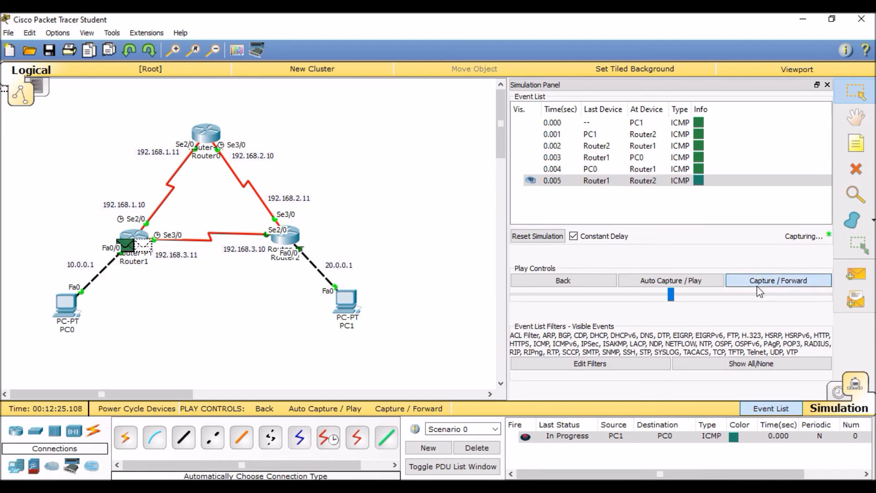
click(759, 291)
click(758, 291)
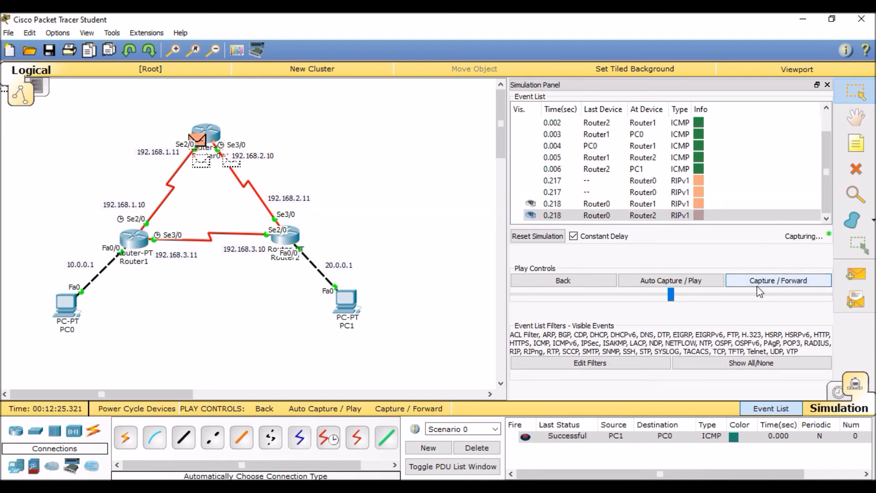
click(759, 291)
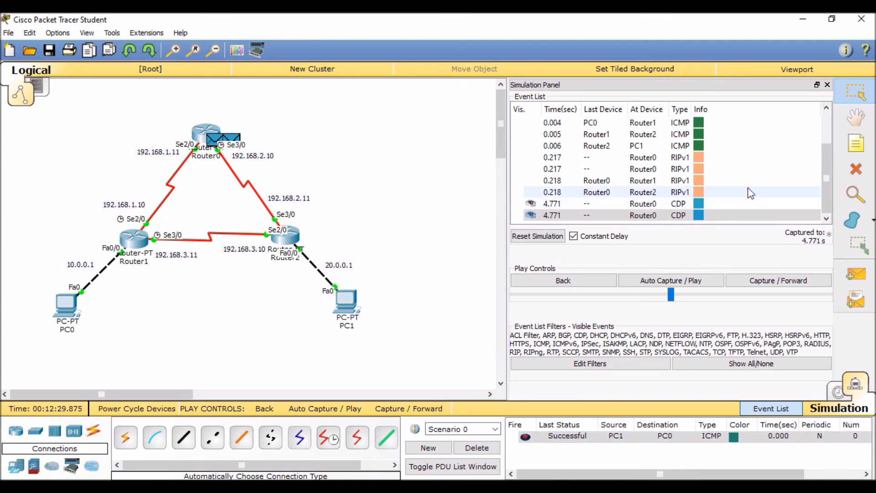
click(827, 85)
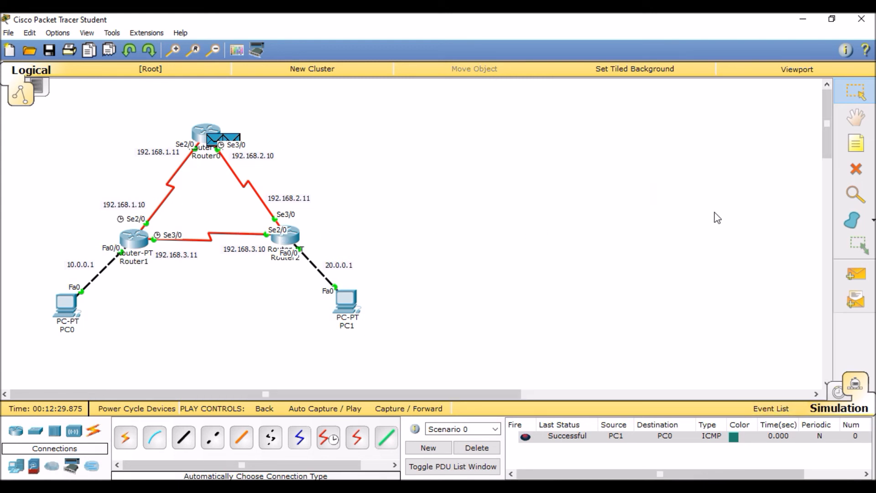
Step: Delete the serial link between Router1 and Router2
click(856, 168)
click(209, 234)
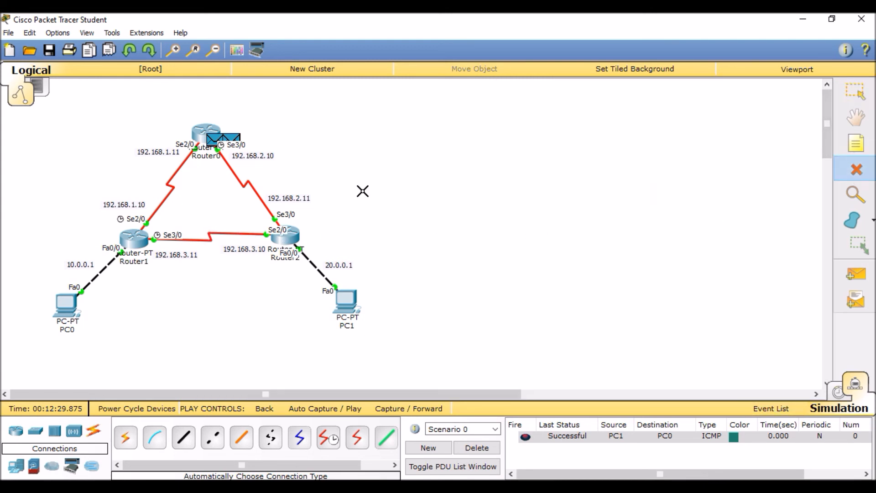
key(Escape)
Step: Open PC1's command prompt, start tracert 10.0.0.1 and interrupt the trace
click(358, 296)
drag(487, 96, 638, 67)
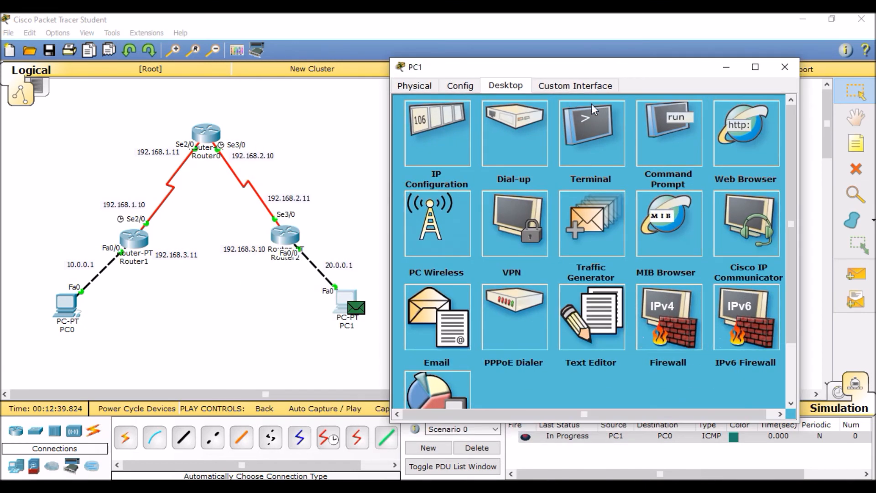
click(684, 140)
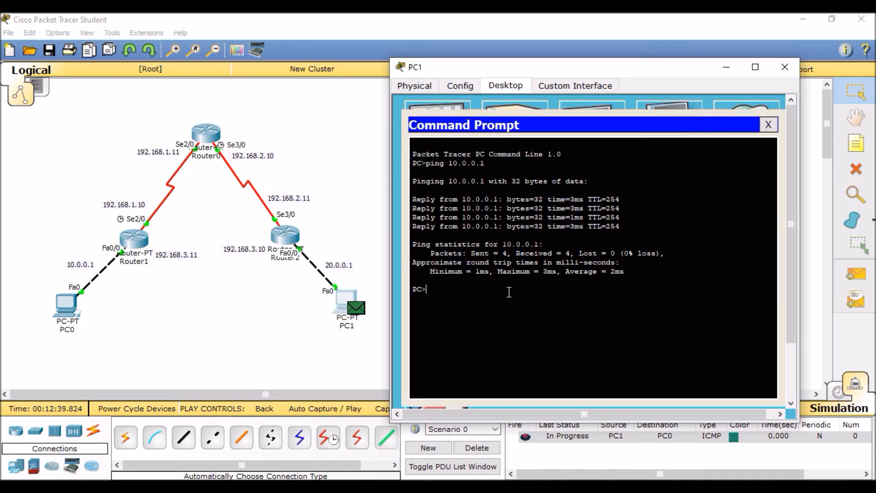
text(tracert 10.0.0.1)
key(Return)
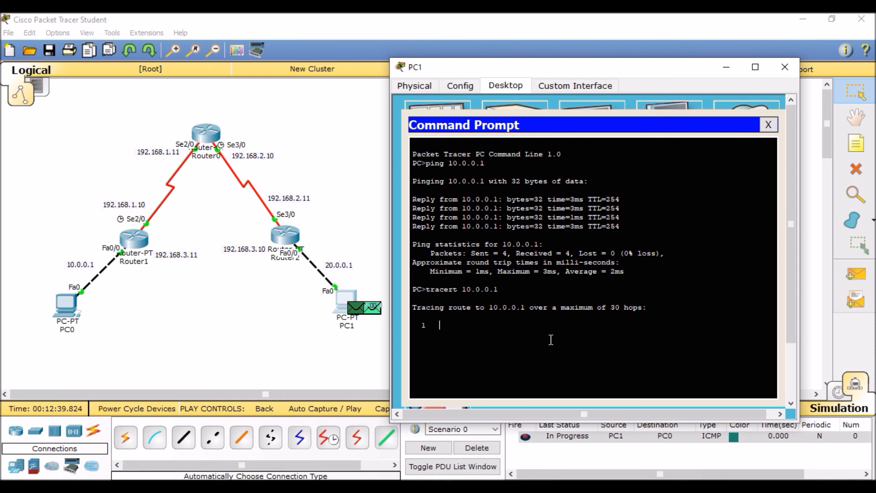
key(ctrl+c)
Step: Ping 10.0.0.1 from PC1 to test connectivity without the direct router link
text(ping 10..0.0)
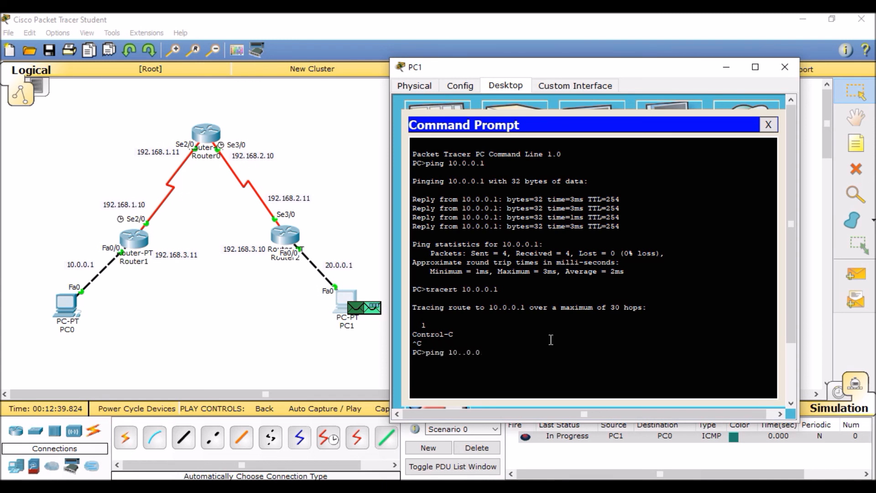
key(BackSpace)
key(BackSpace)
key(BackSpace)
text(0.0.1)
key(Return)
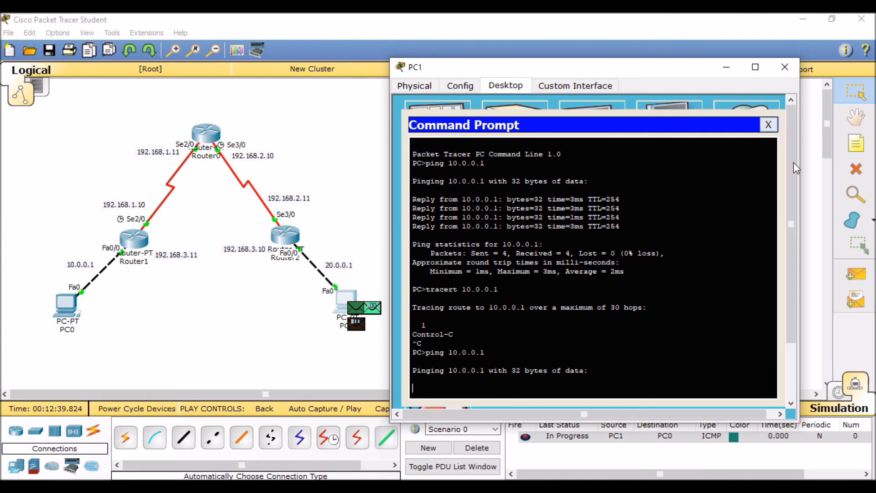
scroll(794, 166, down, 1)
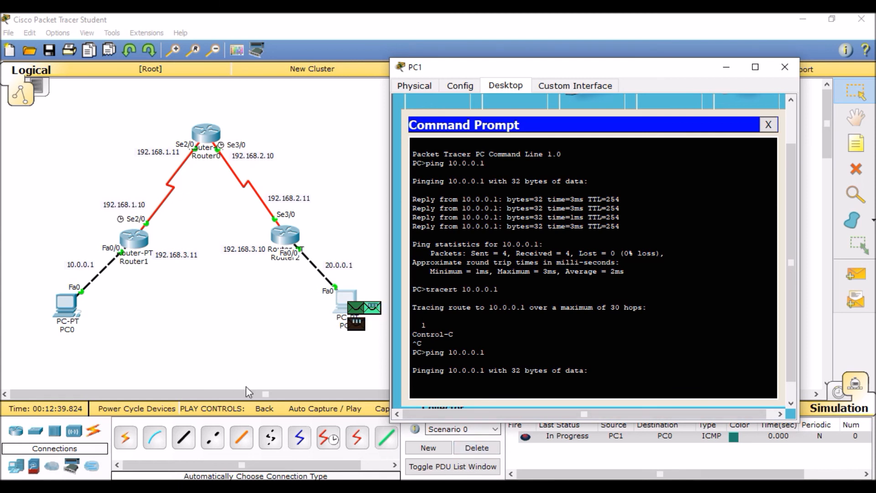
Step: Delete the PDU scenario and return the simulator to Realtime mode
click(479, 451)
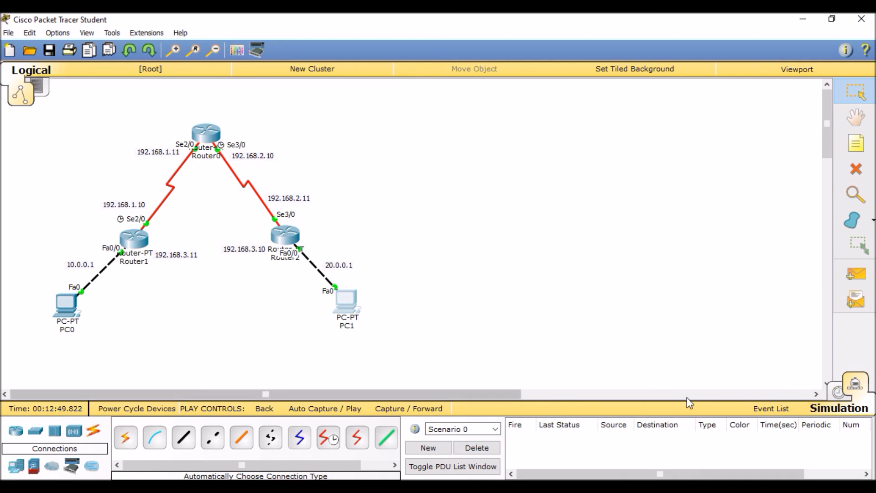
click(832, 391)
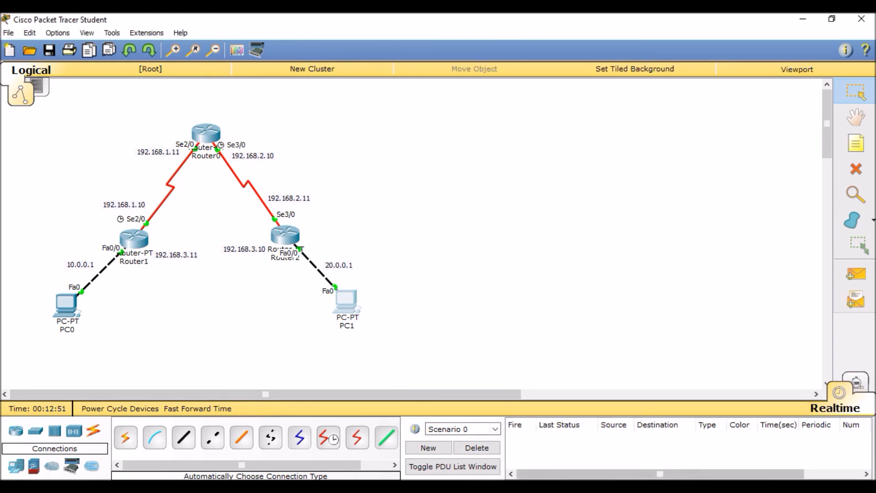
Step: Ping 10.0.0.10 from PC1, trace the route to that address and close PC1's window
click(645, 456)
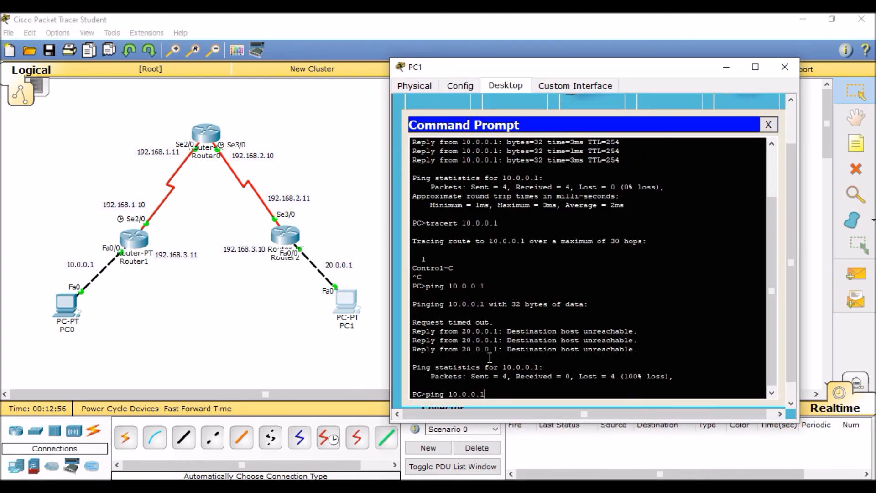
key(Return)
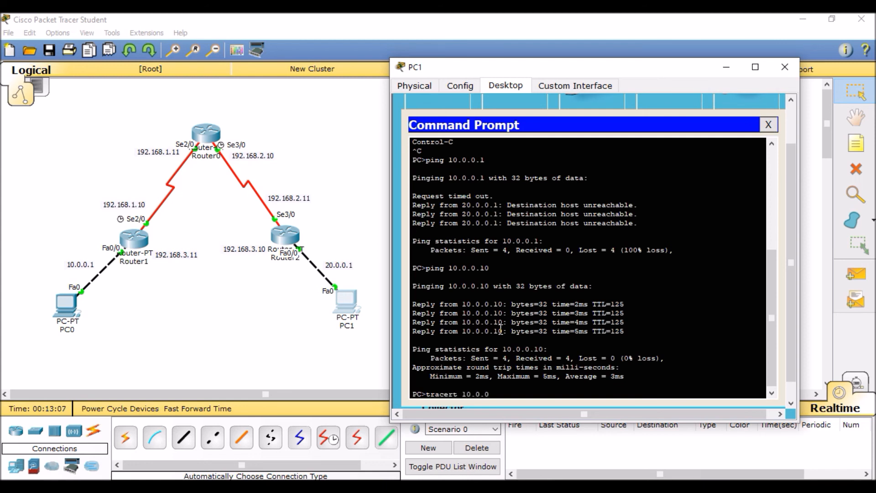
key(Return)
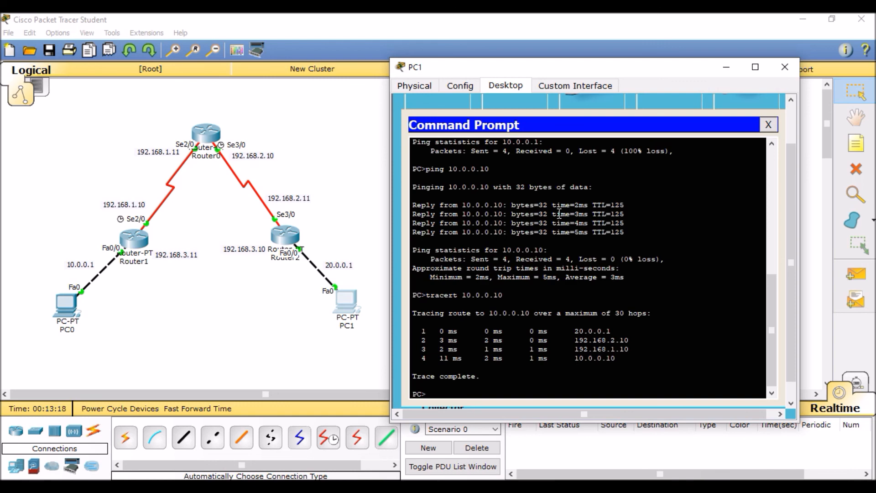
click(785, 67)
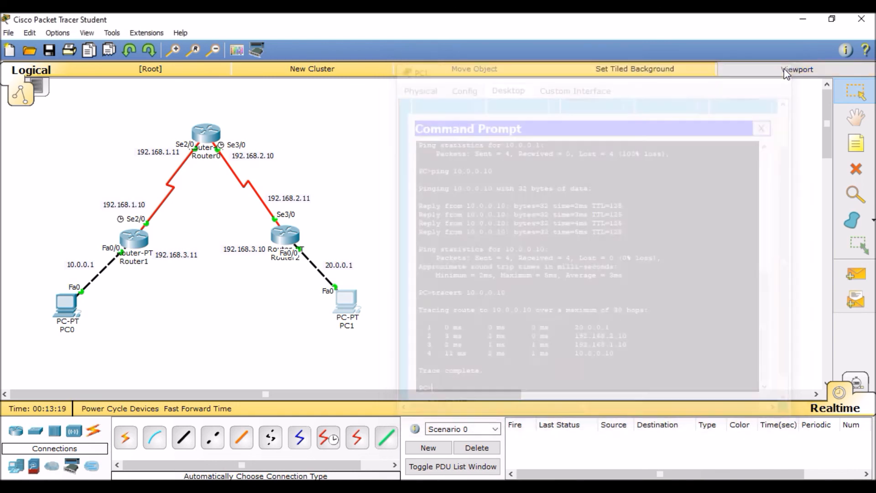